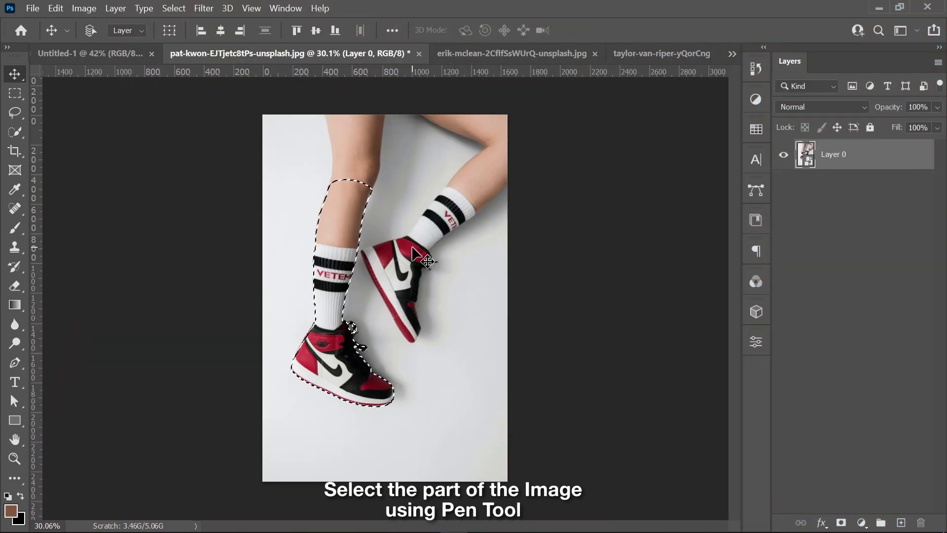
Mask the leg photo to the pen selection and drag the cut-out leg onto Untitled-1
left_click(841, 523)
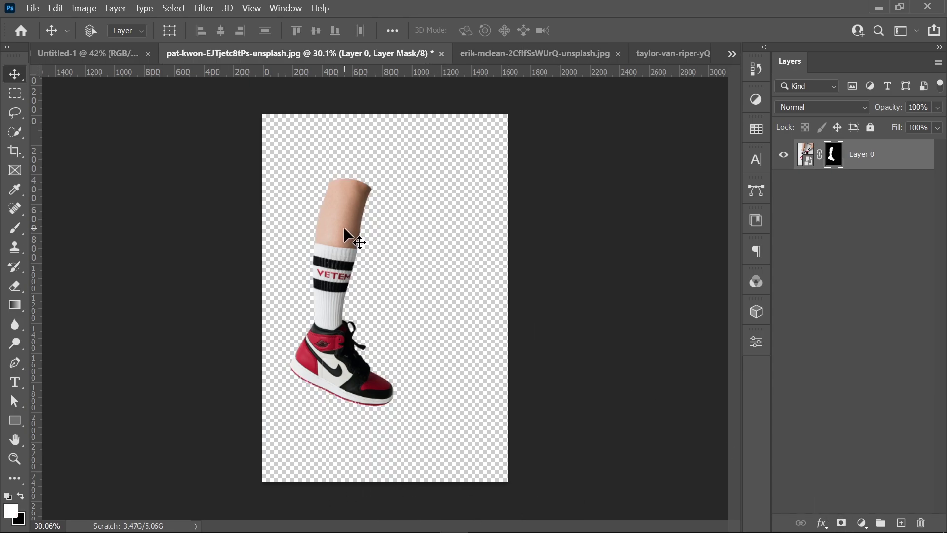
left_click_drag(343, 227, 113, 64)
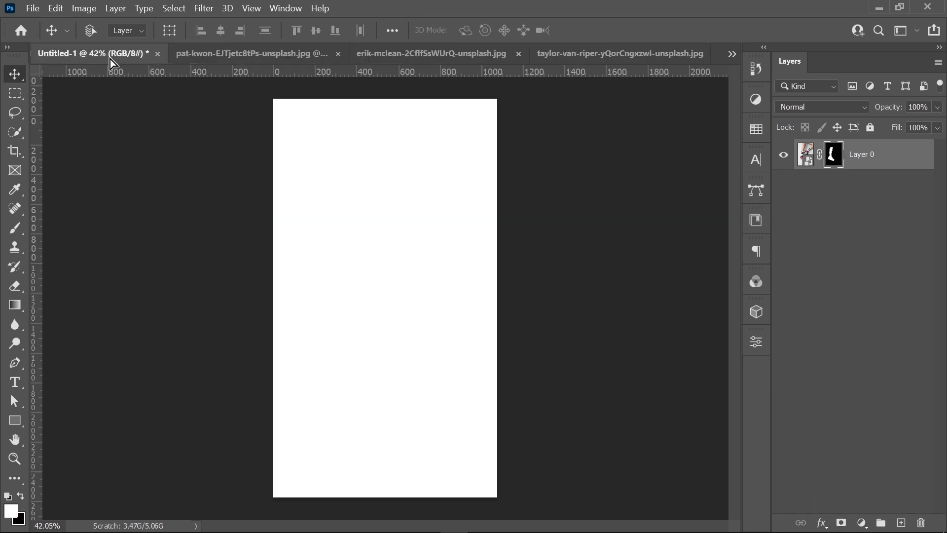
Drop the leg into Untitled-1, scale it down and nudge it left
mouse_move(372, 291)
left_mouse_down()
mouse_move(387, 305)
mouse_move(374, 274)
left_mouse_up()
key("ctrl+t")
left_click_drag(613, 321, 533, 313)
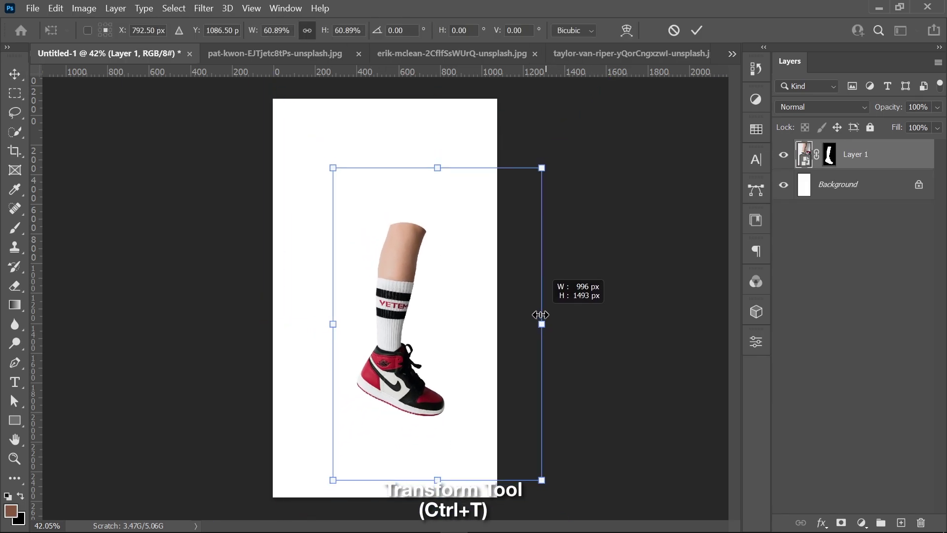
left_click_drag(442, 301, 422, 298)
key("Return")
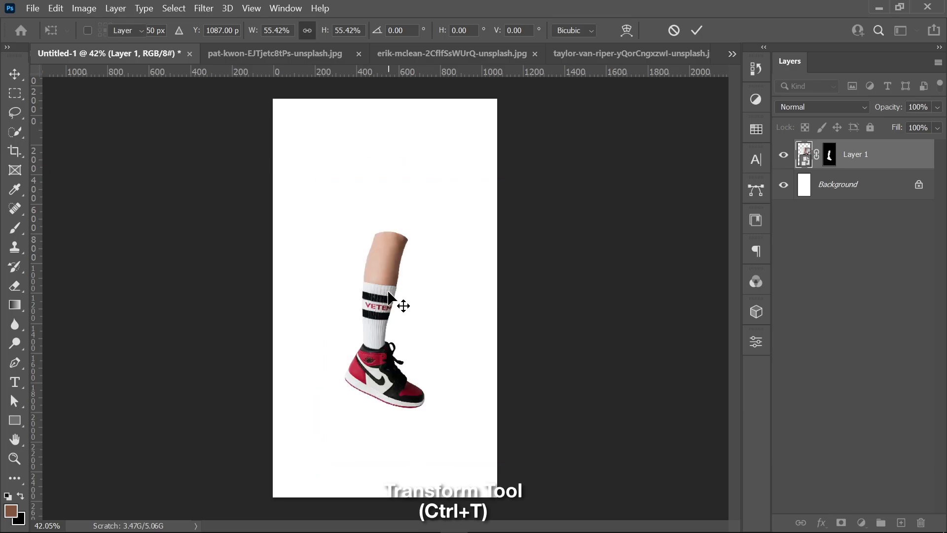
Convert the leg layer to a smart object and switch to the shoe-box photo
right_click(875, 157)
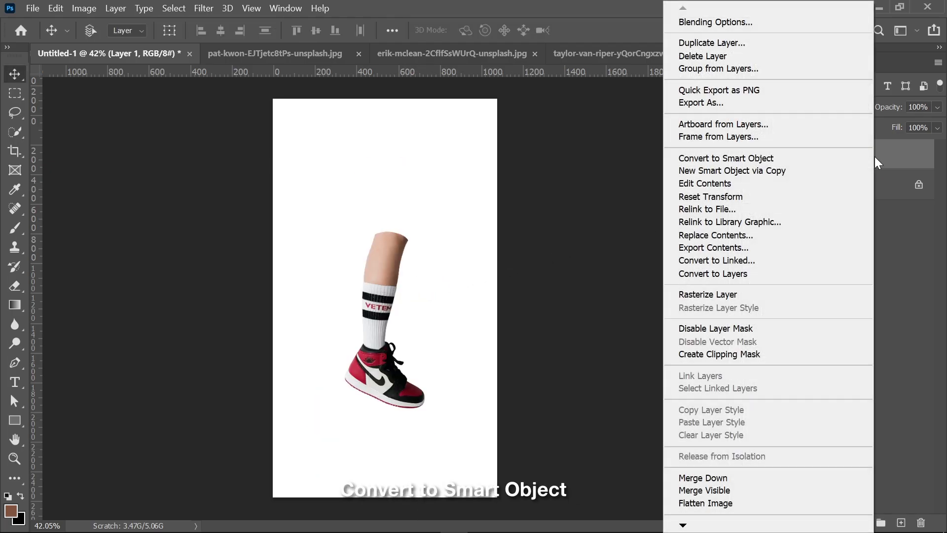
left_click(802, 158)
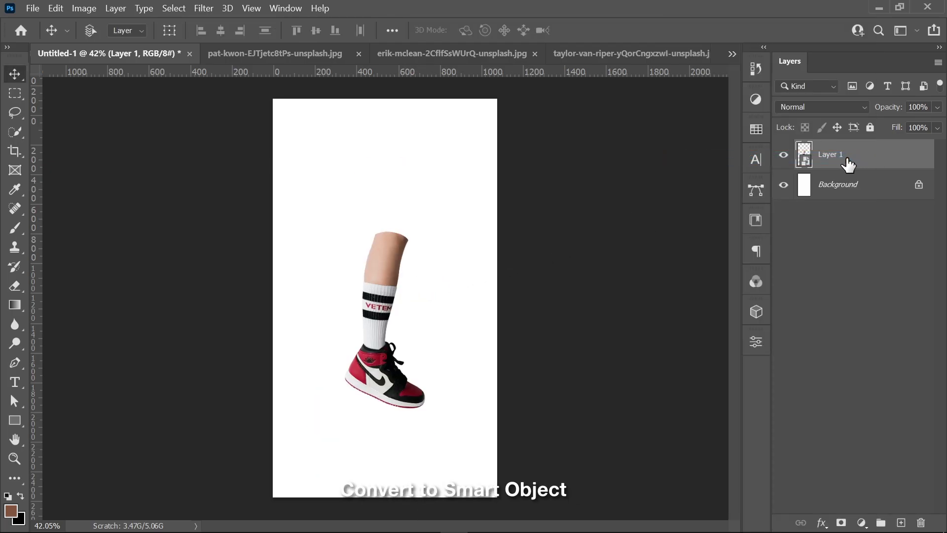
left_click(458, 55)
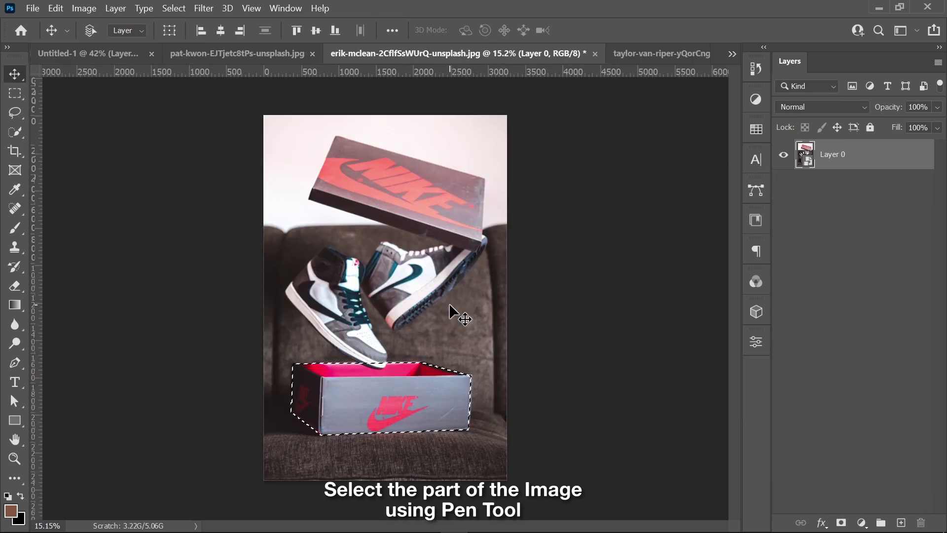
Mask the shoe box to its selection, make it a smart object, and drag it into Untitled-1
left_click(841, 523)
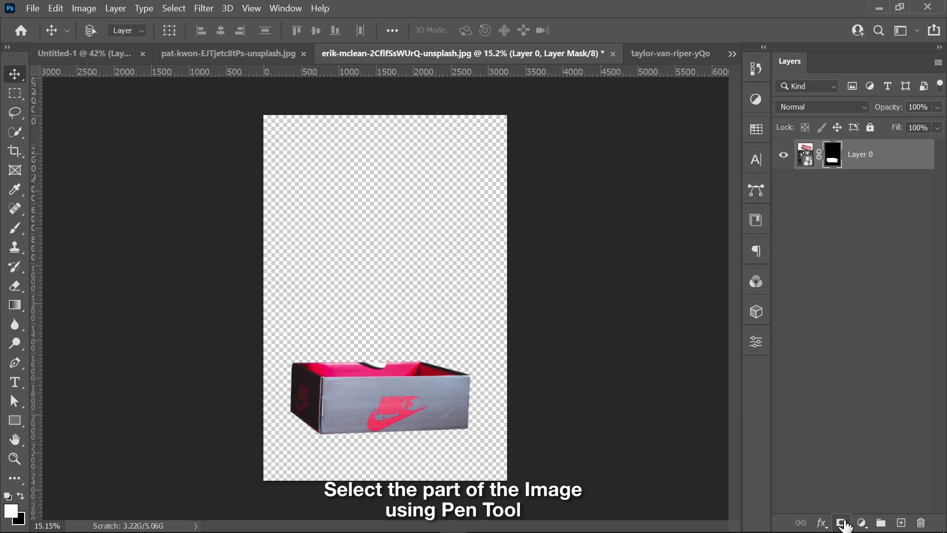
right_click(868, 163)
left_click(856, 159)
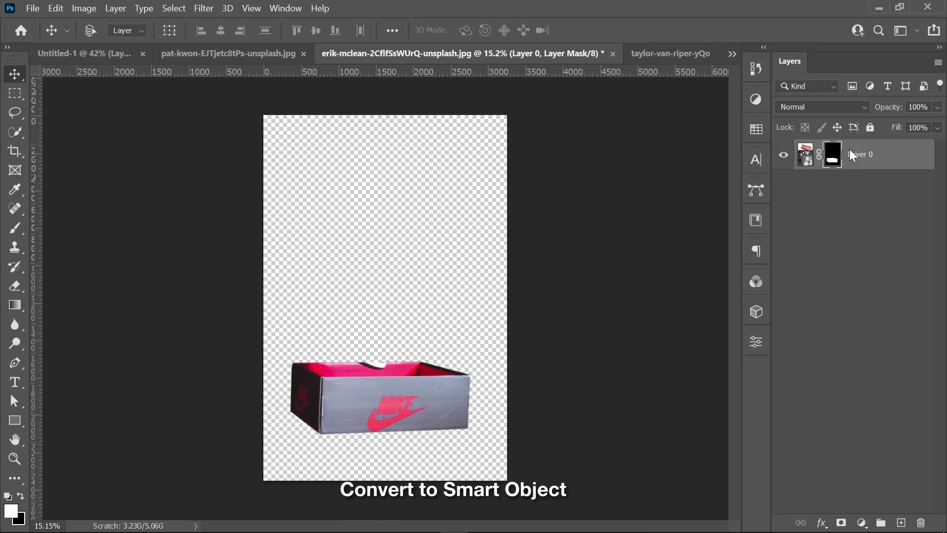
mouse_move(377, 384)
left_mouse_down()
mouse_move(104, 61)
mouse_move(424, 307)
left_mouse_up()
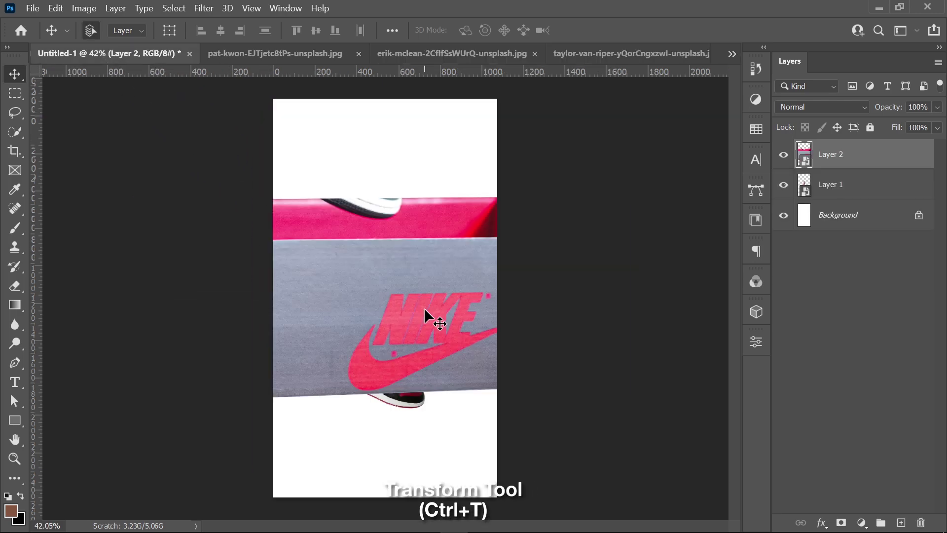
Scale the shoe box to about 32%, flip it vertically and horizontally, and set it atop the leg
key("ctrl+t")
left_click_drag(635, 398, 465, 329)
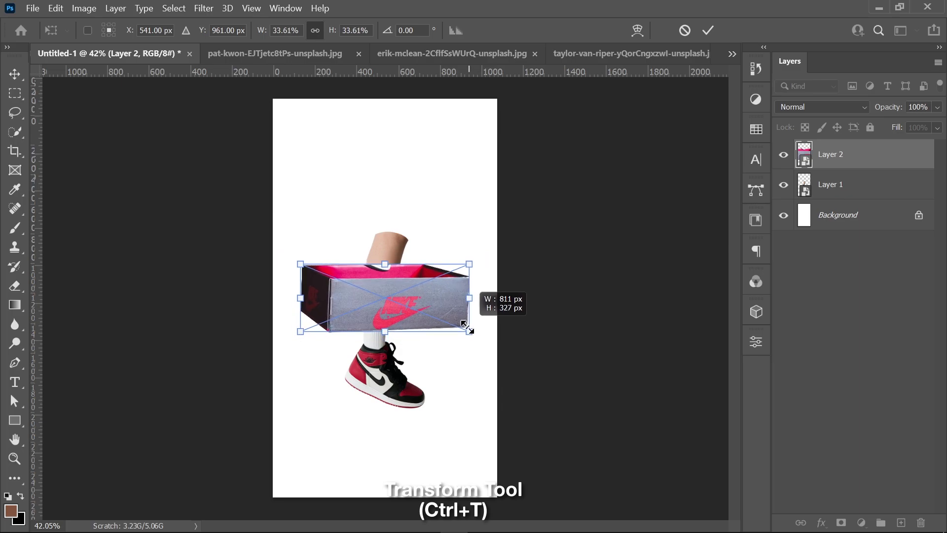
right_click(457, 323)
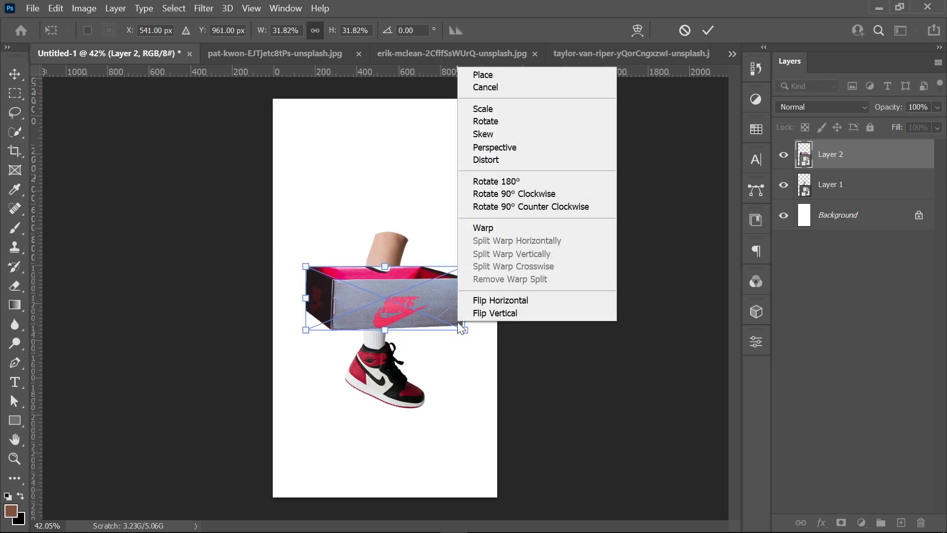
left_click(483, 315)
left_click_drag(427, 305, 425, 232)
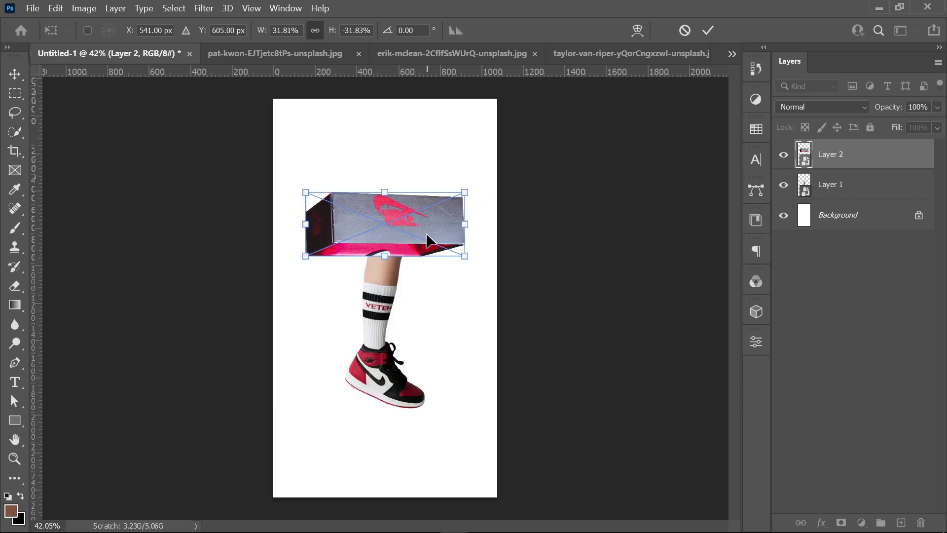
right_click(427, 239)
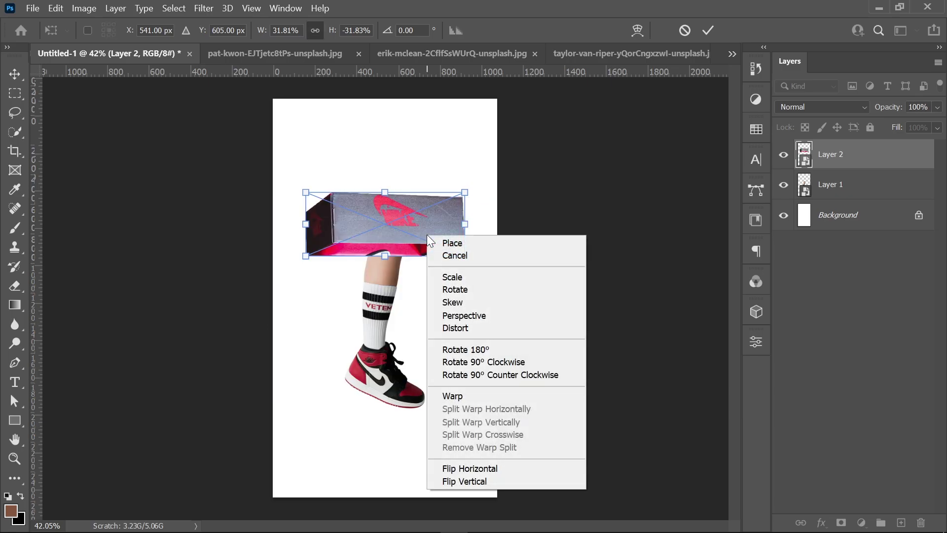
left_click(482, 472)
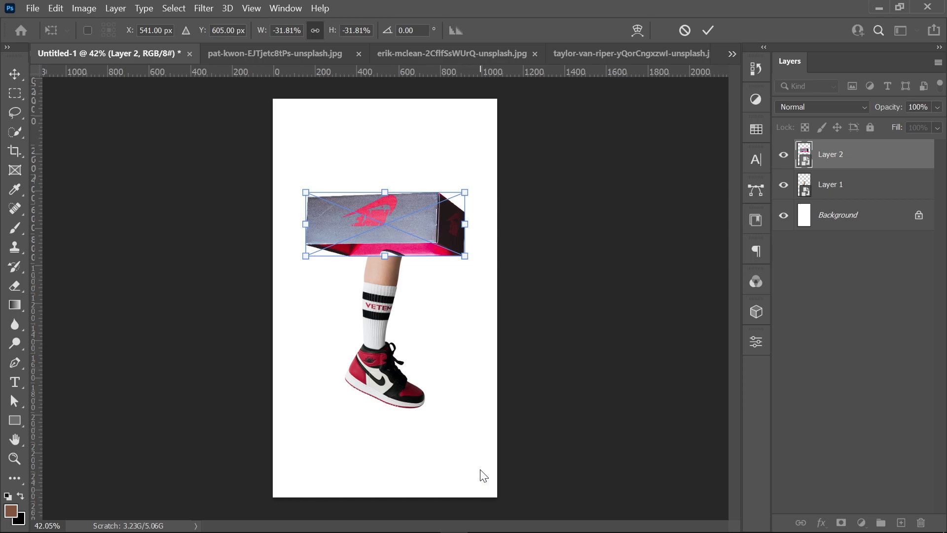
key("Return")
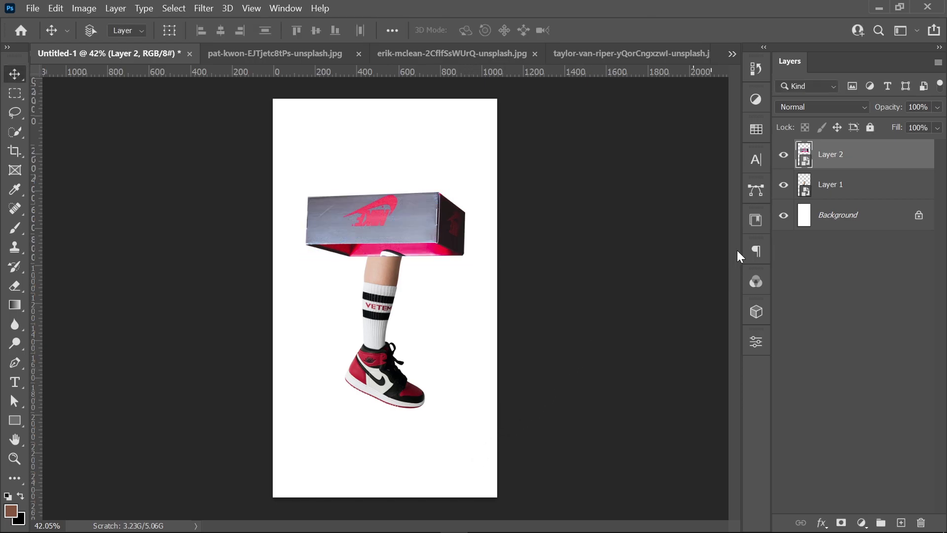
left_click(861, 196)
Move the leg layer above the box and give it a white layer mask
left_click_drag(853, 184, 844, 152)
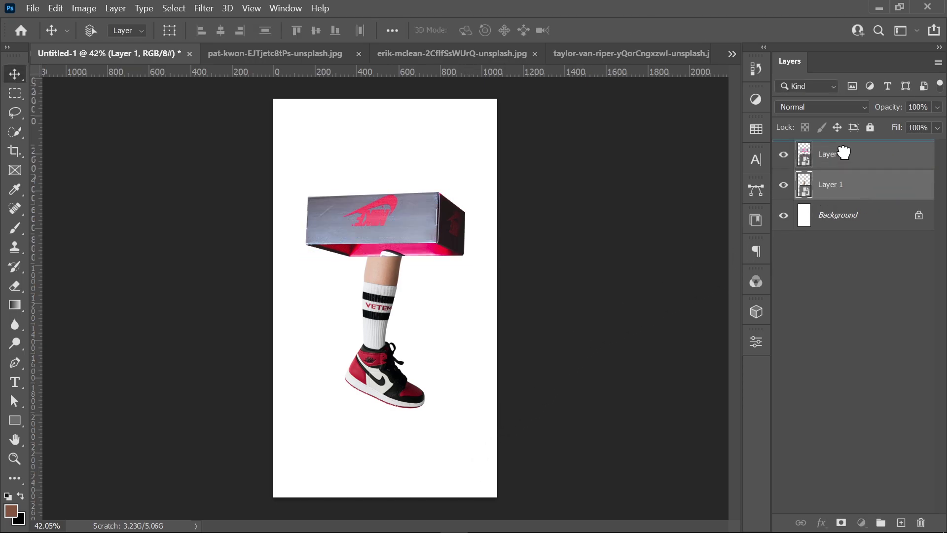
left_click(841, 523)
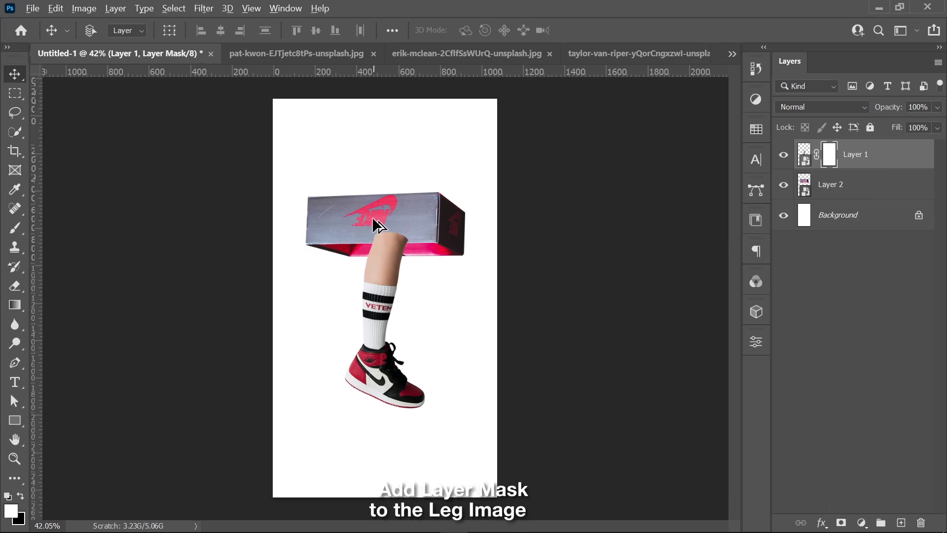
scroll(372, 212, "up", 2)
scroll(405, 247, "up", 3)
scroll(439, 294, "up", 2)
scroll(425, 293, "up", 1)
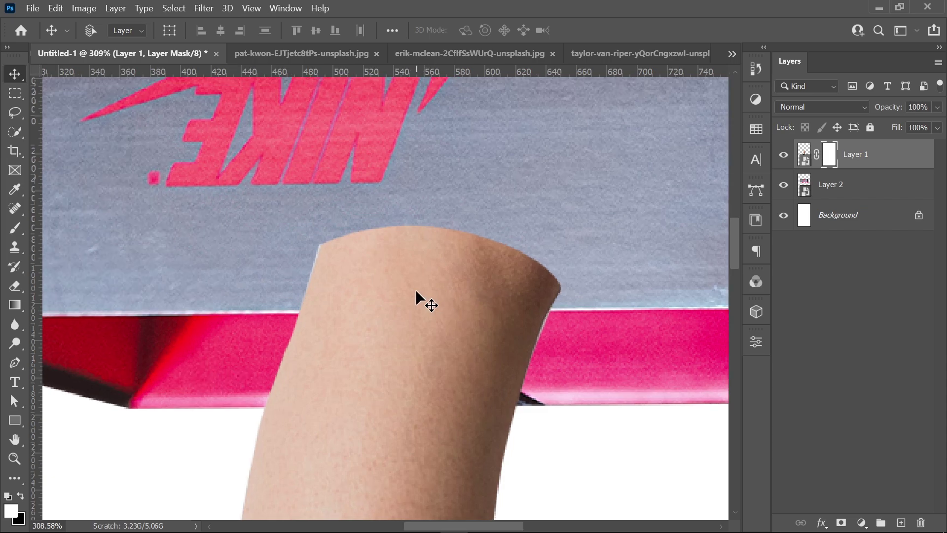
Lower the leg layer's opacity to 67% and switch to the Pen tool
left_click(937, 107)
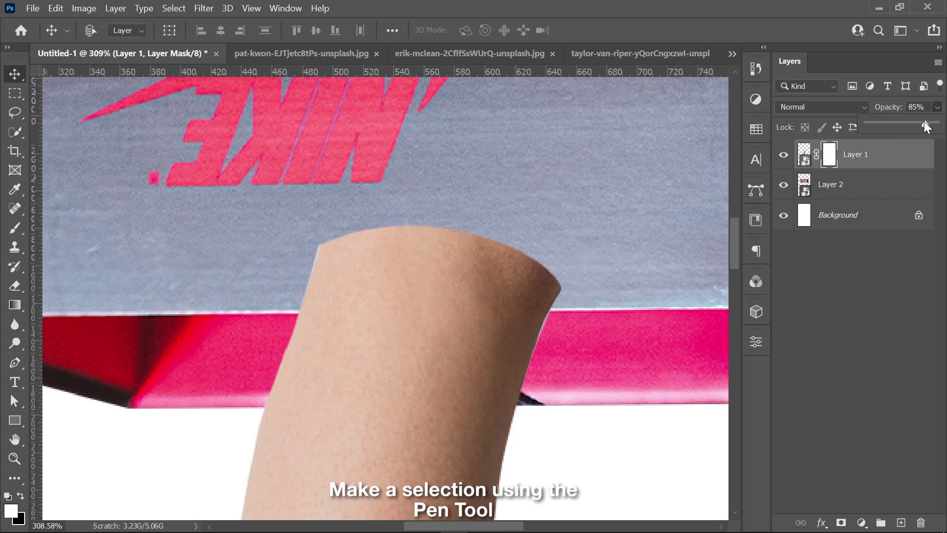
left_click_drag(925, 123, 914, 124)
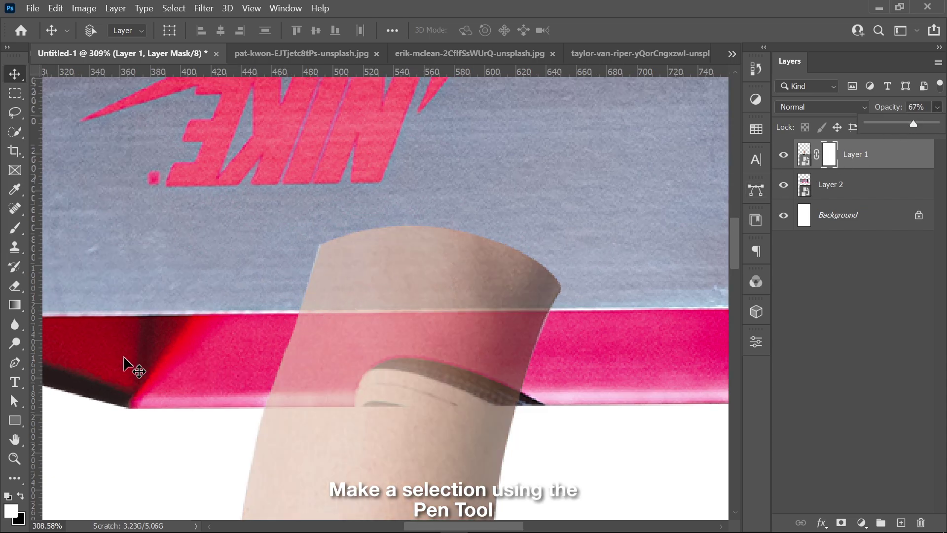
left_click(15, 363)
scroll(293, 314, "up", 3)
Draw a closed path around the leg's top along the box edge and make it a selection
left_click(291, 311)
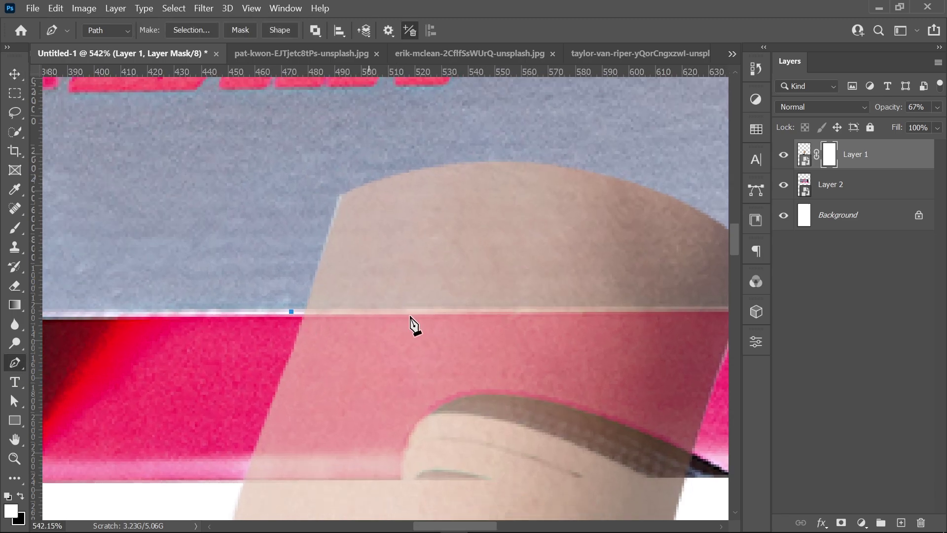
scroll(411, 323, "right", 5)
left_click(649, 299)
left_click_drag(649, 299, 649, 305)
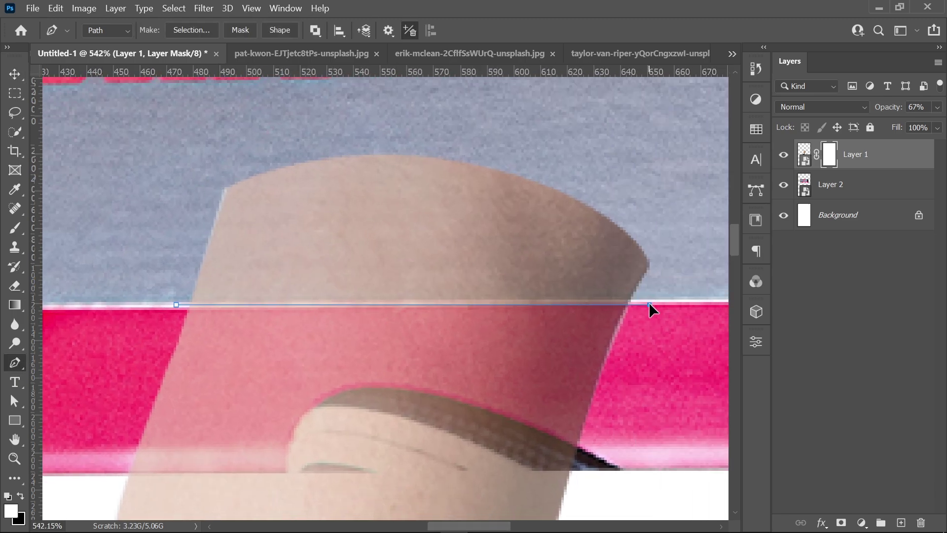
left_click_drag(177, 305, 173, 307)
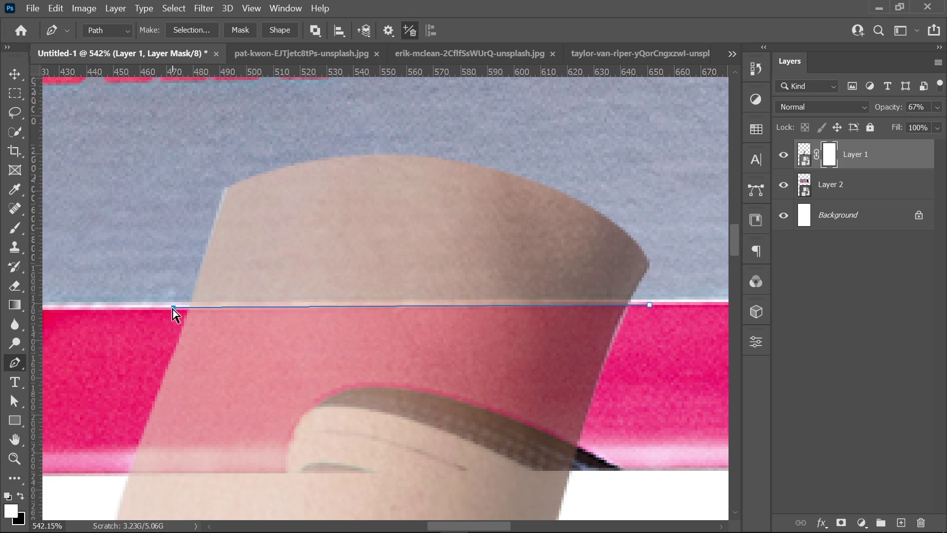
left_click(687, 190)
left_click(240, 119)
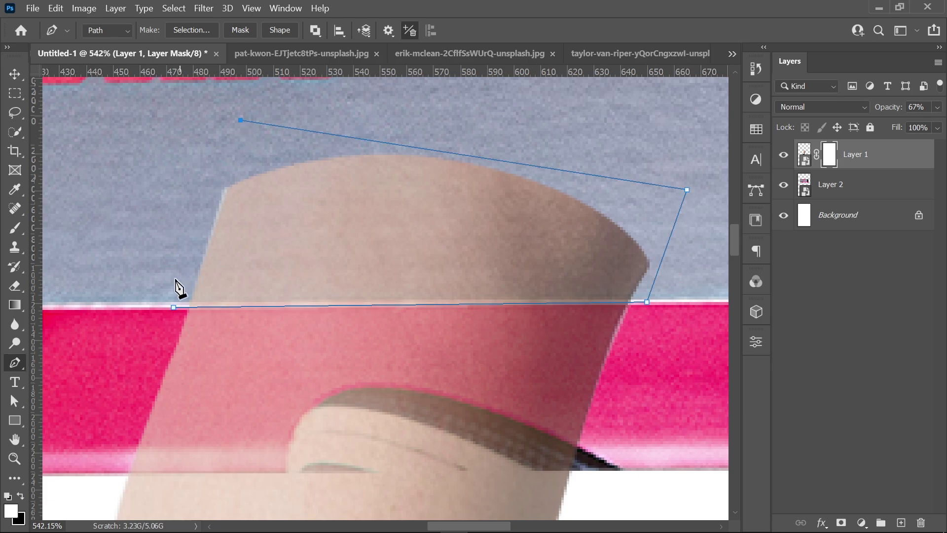
left_click(173, 308)
right_click(368, 217)
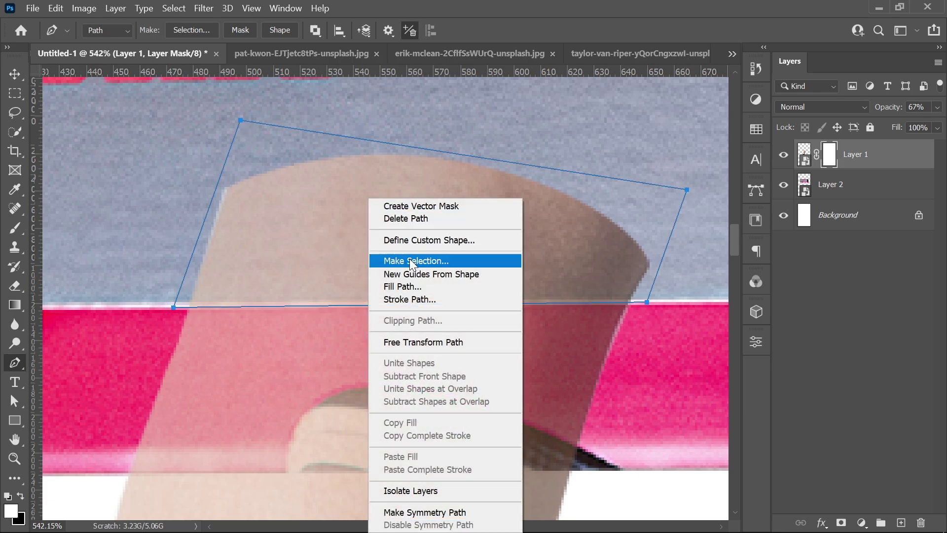
left_click(409, 260)
left_click(554, 132)
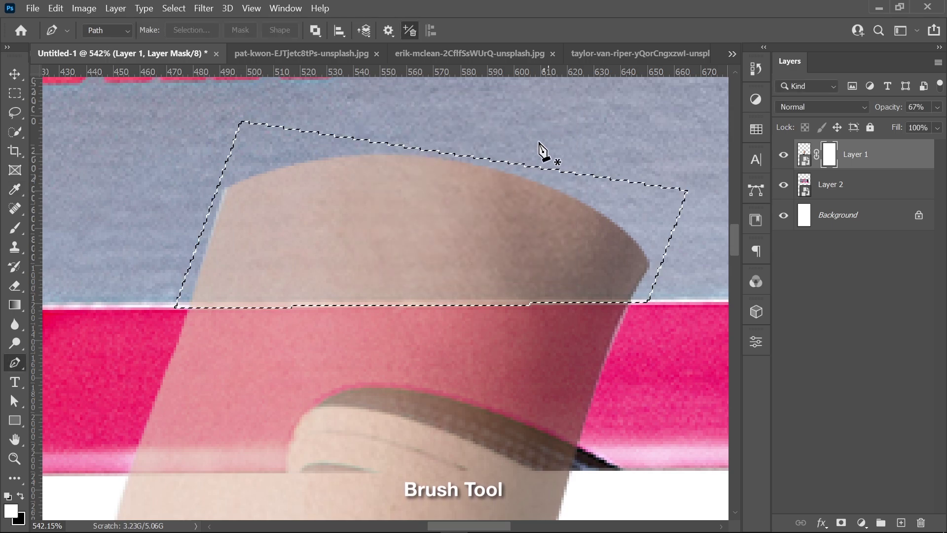
Paint black on the leg mask to hide the leg above the box edge, then deselect
key("b")
key("bracketleft")
key("bracketleft")
key("bracketleft")
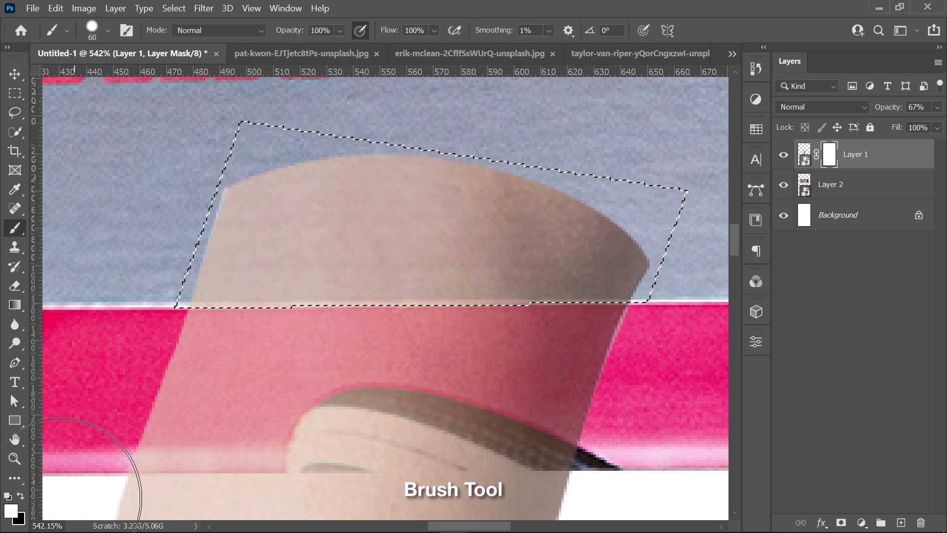
left_click(21, 496)
mouse_move(450, 220)
left_mouse_down()
mouse_move(486, 201)
mouse_move(249, 212)
left_mouse_up()
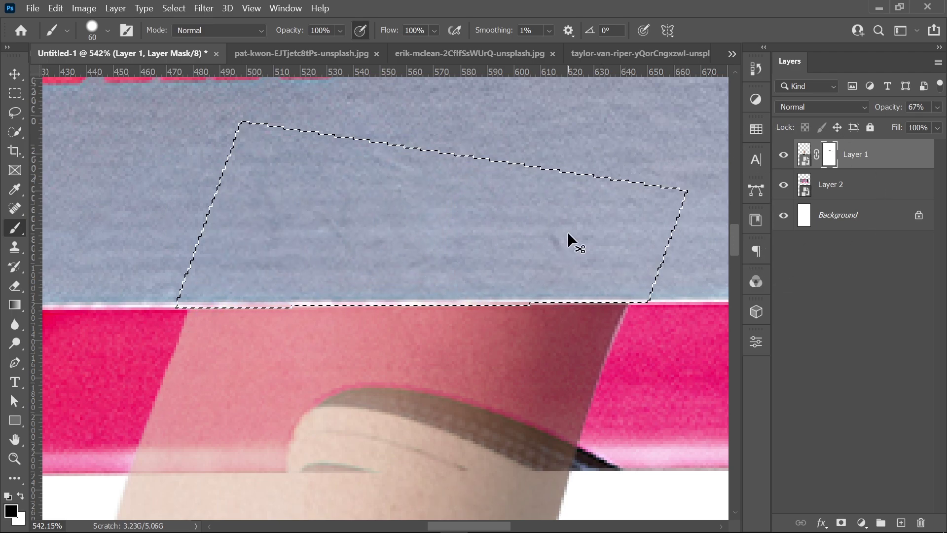
key("ctrl+d")
Restore the leg layer's opacity to 100% and shrink the brush for fine edge work
left_click_drag(937, 107, 940, 124)
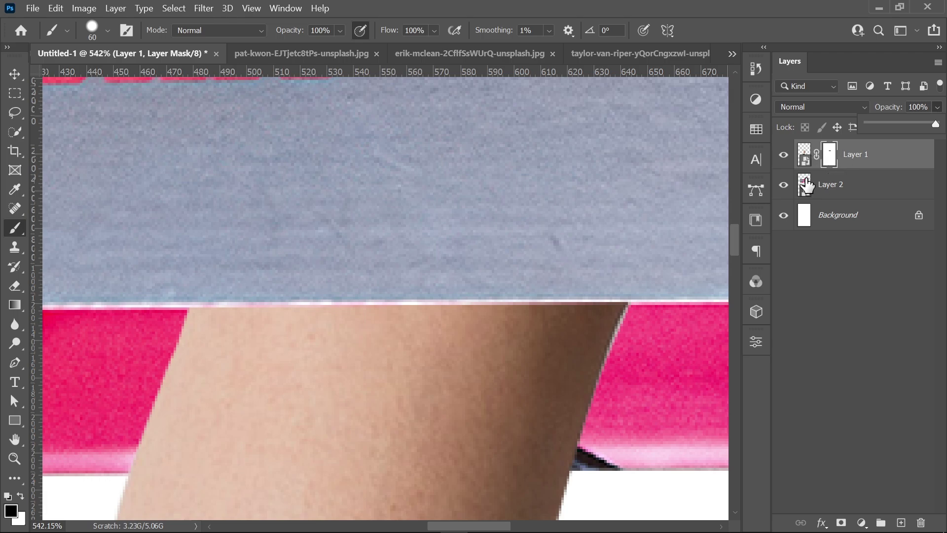
scroll(634, 275, "up", 3)
key("bracketleft")
key("bracketleft")
key("bracketleft")
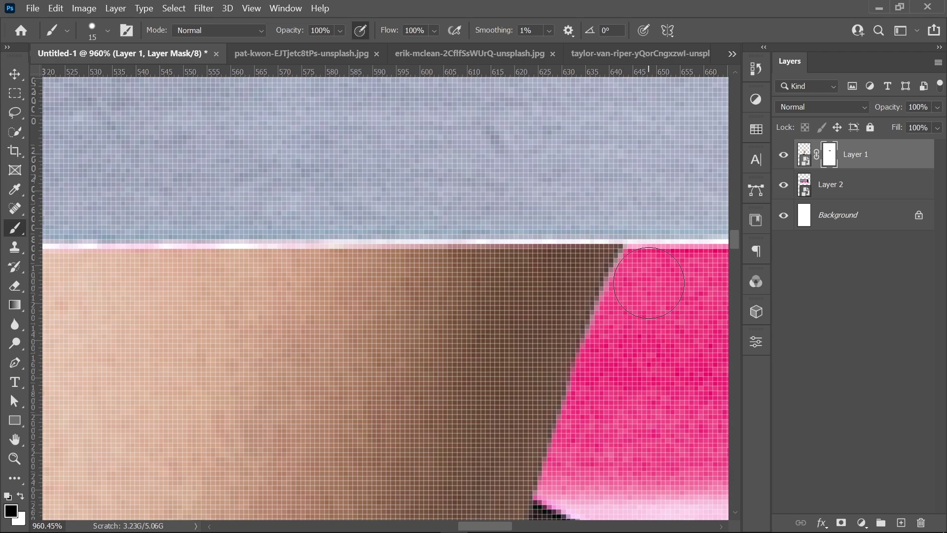
scroll(393, 328, "down", 5)
scroll(502, 289, "up", 7)
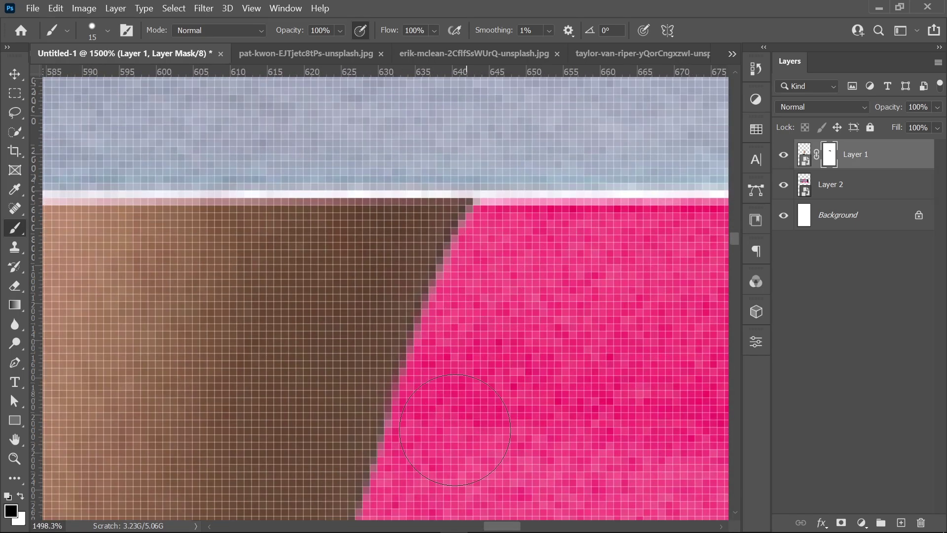
scroll(436, 463, "down", 6)
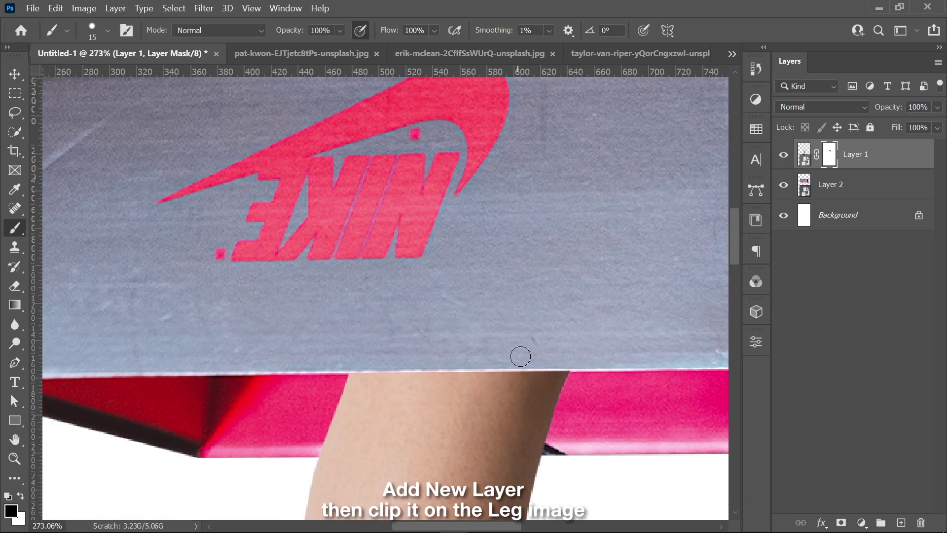
Add a new Layer 3 clipped to the leg layer
left_click(902, 523)
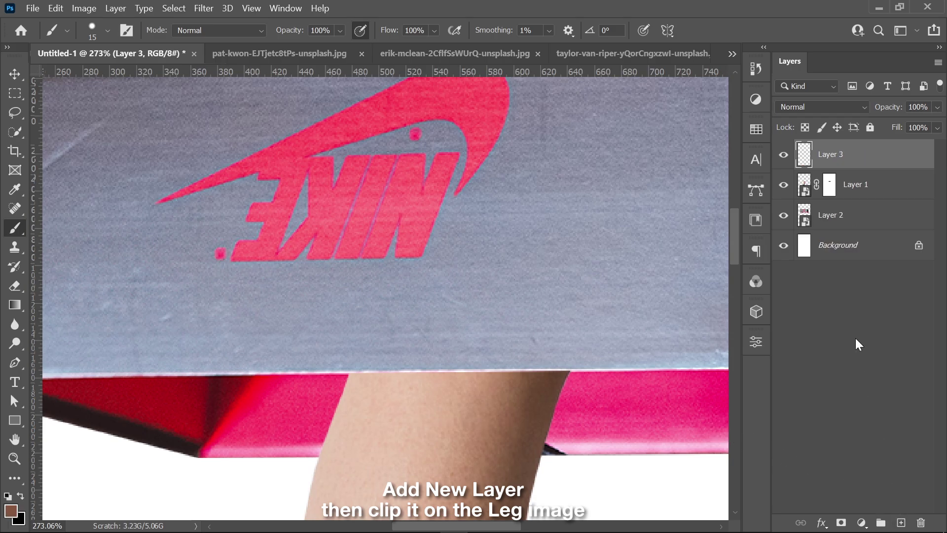
right_click(842, 158)
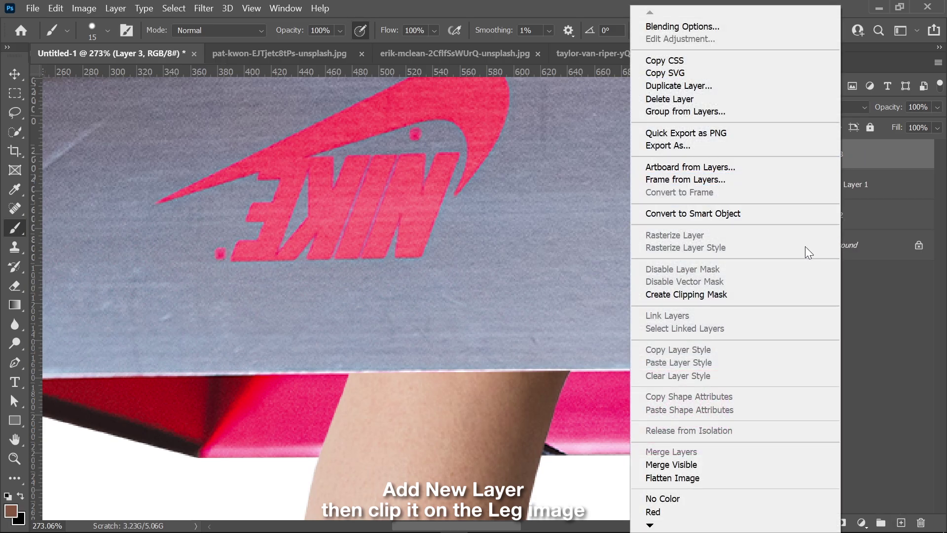
left_click(800, 295)
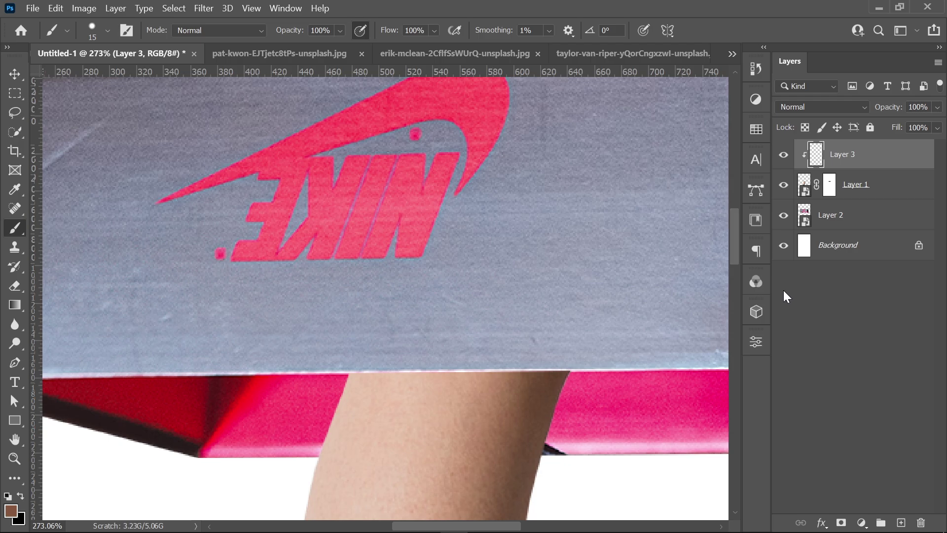
Set up a large, fully soft brush in a lighter shade of the sampled skin colour
key("b")
key("bracketright")
key("bracketright")
key("bracketright")
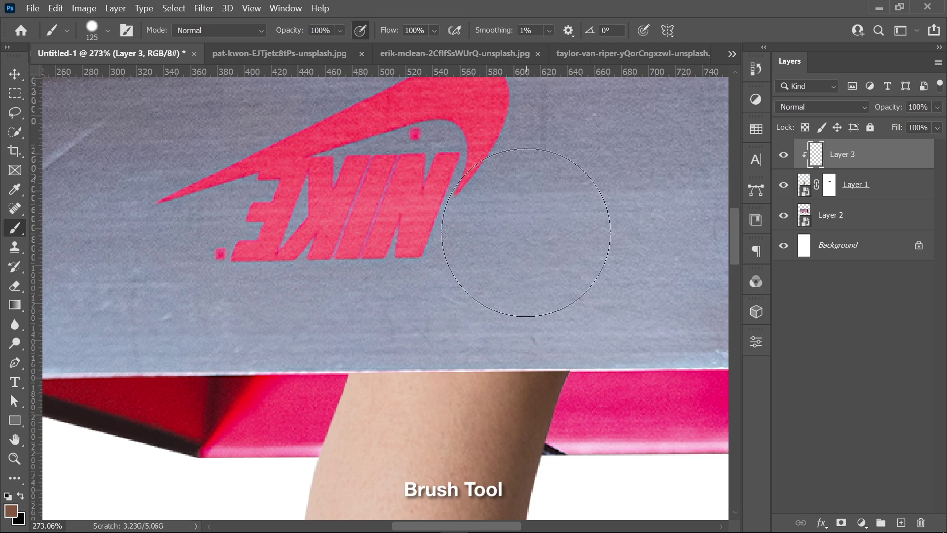
left_click(11, 510)
left_click(443, 371)
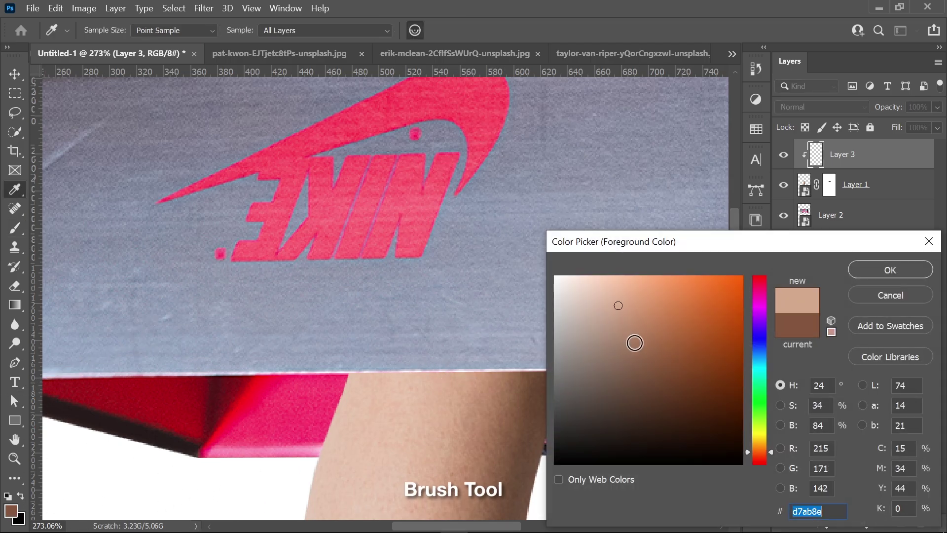
left_click(729, 321)
key("Return")
right_click(548, 207)
left_click_drag(641, 243, 483, 243)
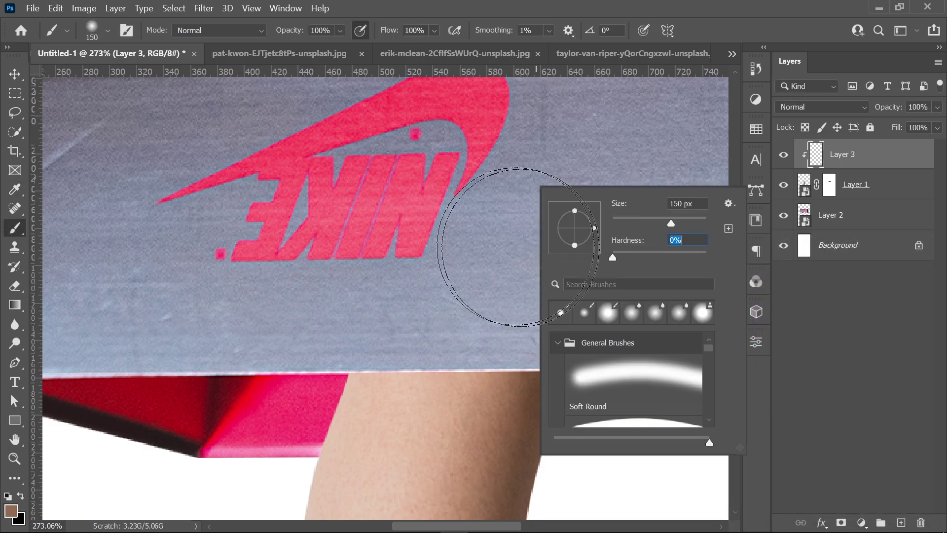
key("Return")
key("bracketright")
key("bracketright")
key("bracketright")
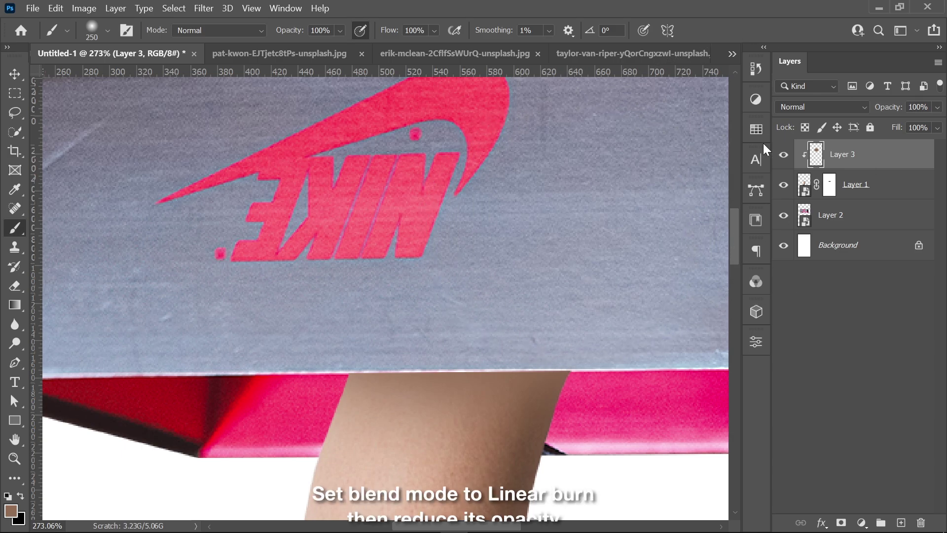
Set the shadow layer to Linear Burn blending at 57% opacity
left_click(820, 107)
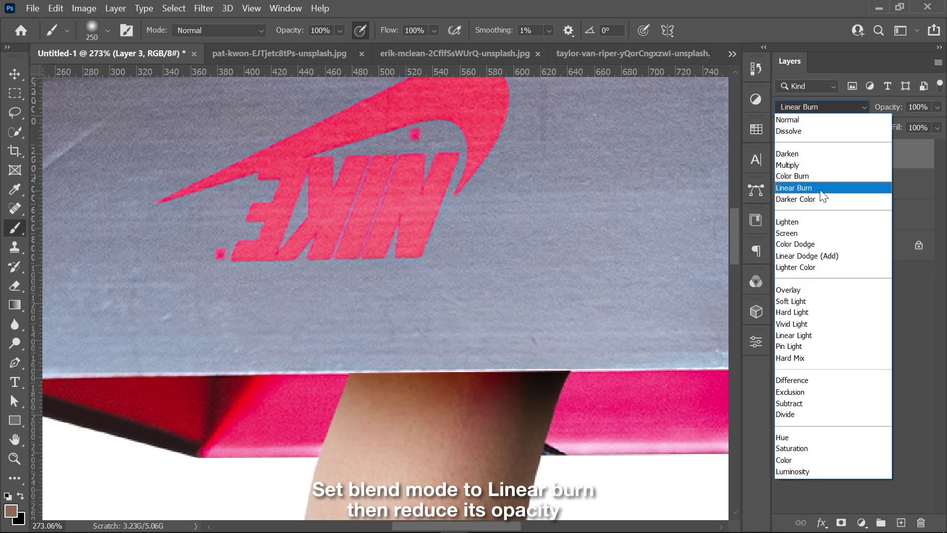
left_click(820, 188)
left_click(938, 107)
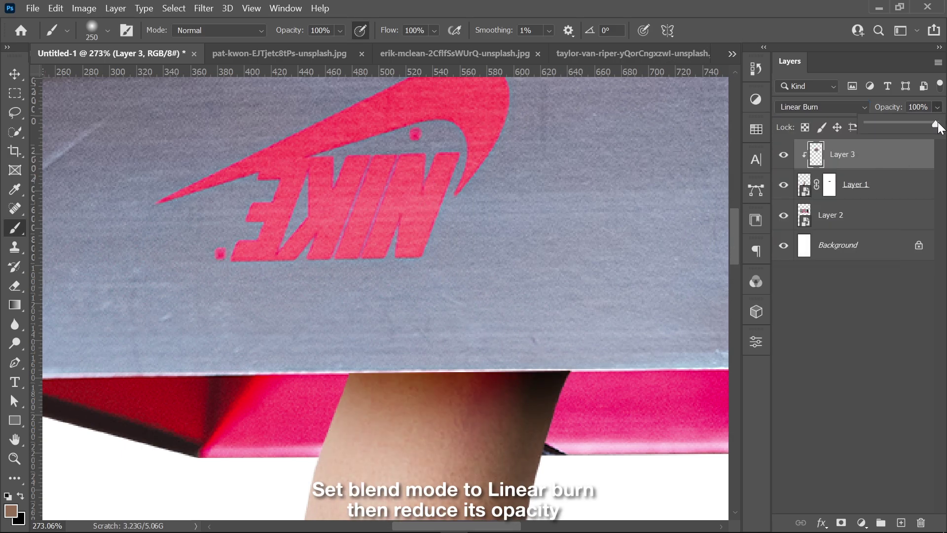
left_click(909, 125)
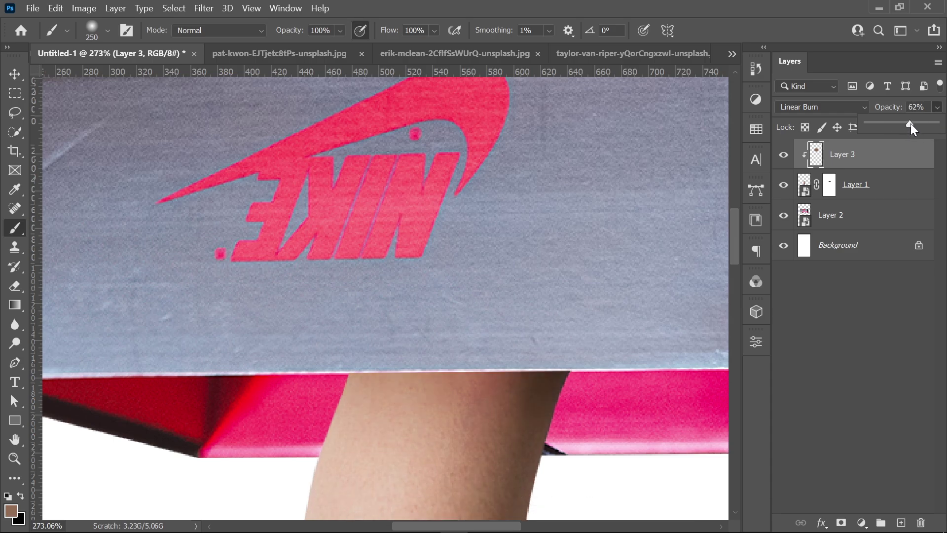
left_click_drag(911, 124, 911, 123)
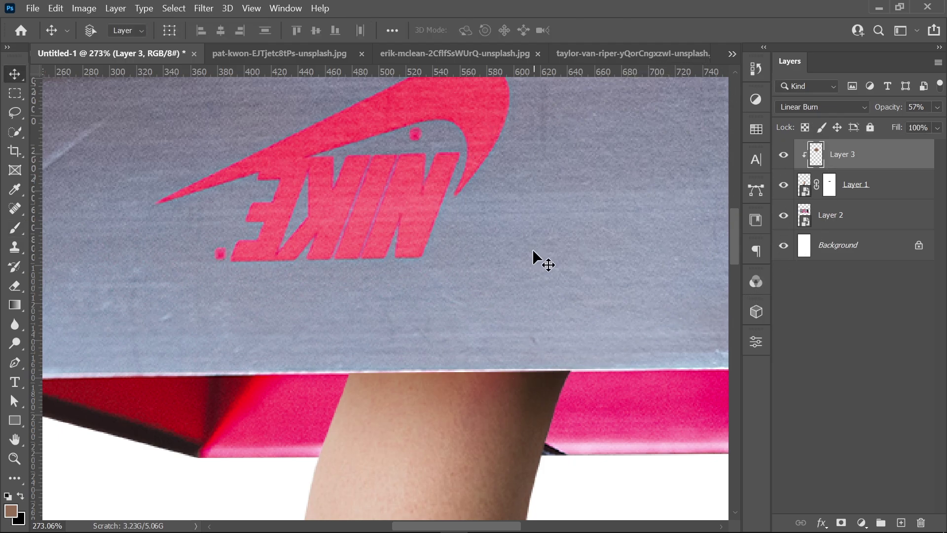
Group the box, leg and shadow layers into Group 1 and scale it to about 89%
key("ctrl+0")
scroll(479, 302, "down", 2)
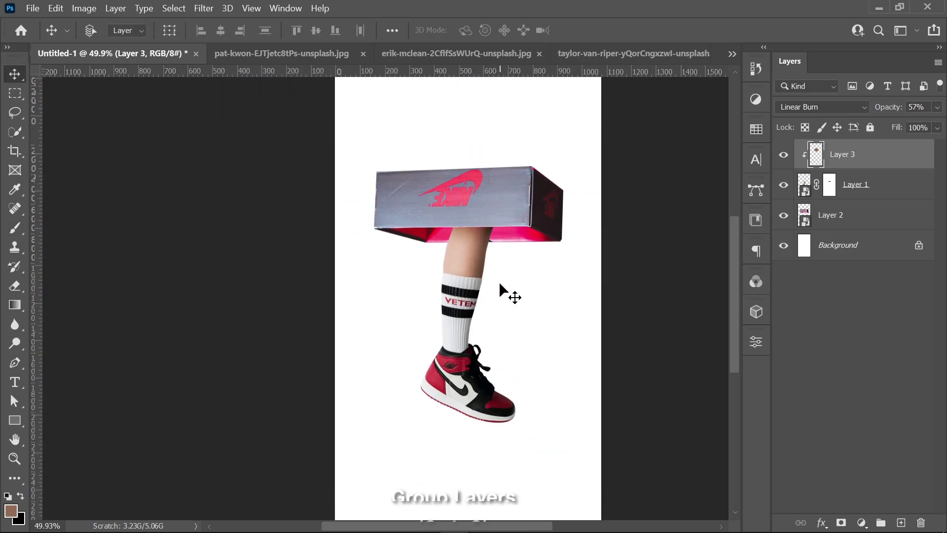
left_click(876, 221, "shift")
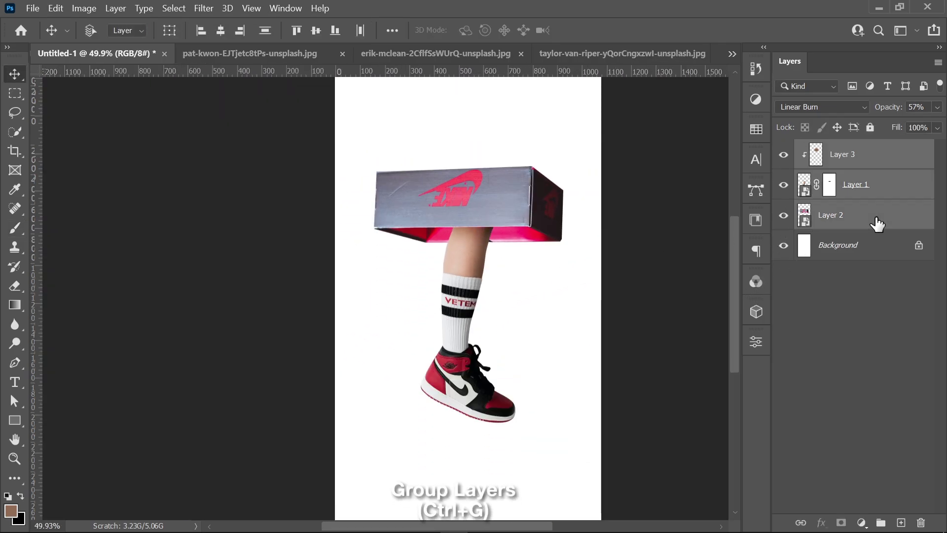
key("ctrl+g")
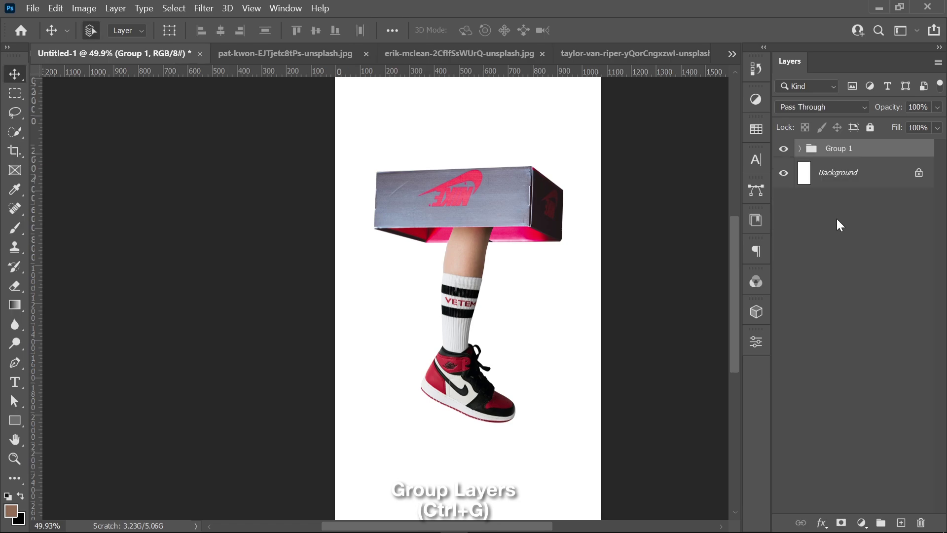
key("ctrl+t")
left_click_drag(562, 417, 554, 410)
key("Return")
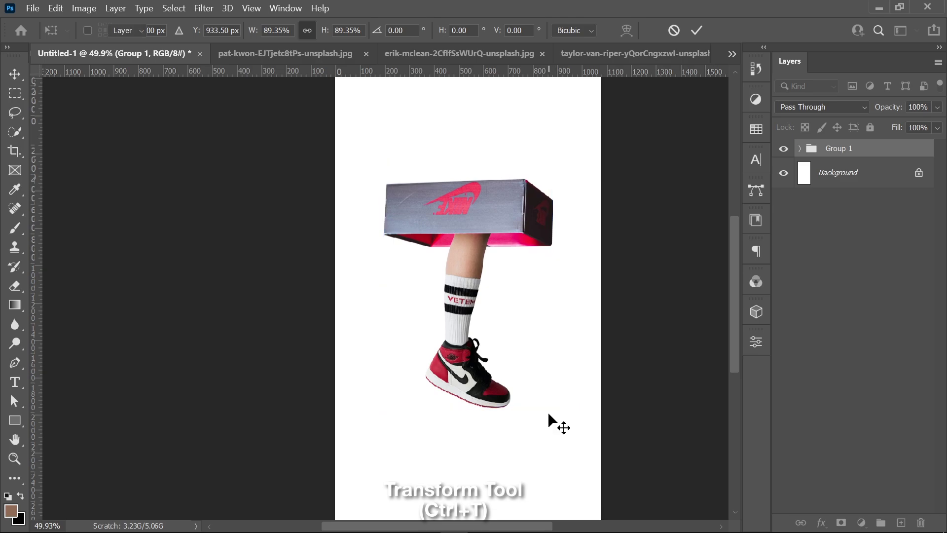
key("ctrl+minus")
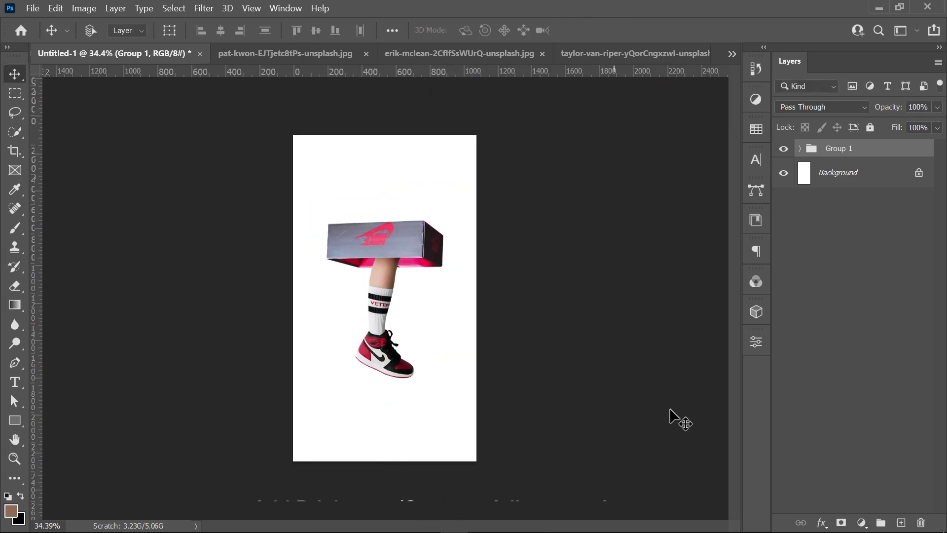
Add a Brightness/Contrast layer clipped to Group 1 with Brightness -30 and Contrast -10
left_click(863, 522)
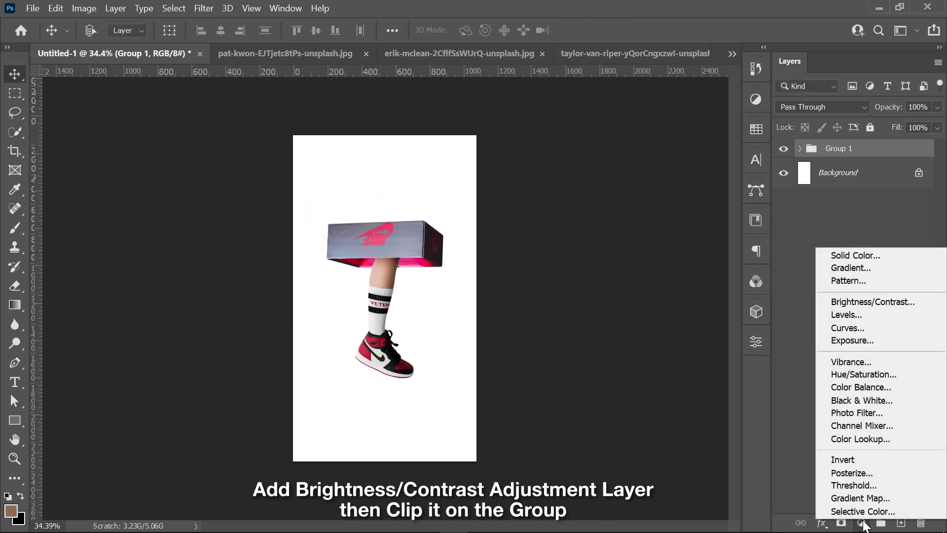
left_click(832, 303)
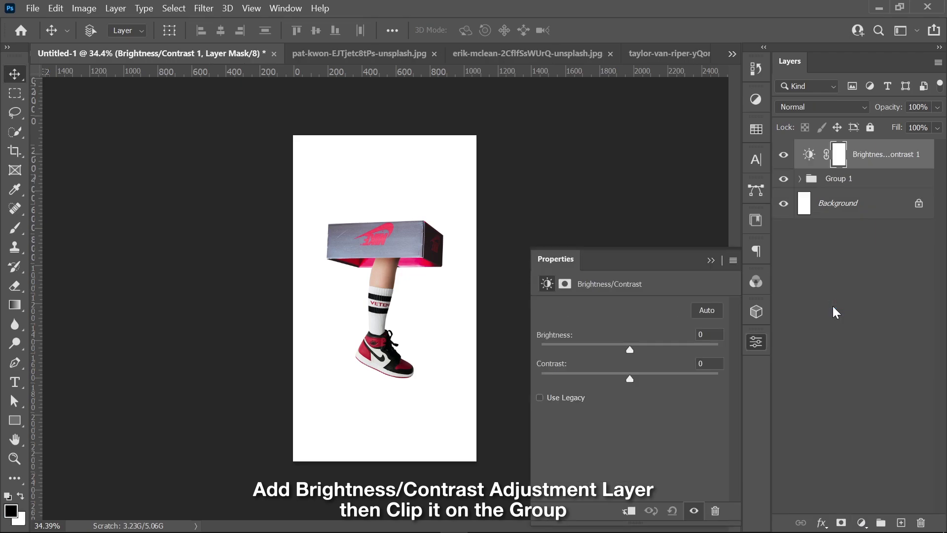
right_click(859, 158)
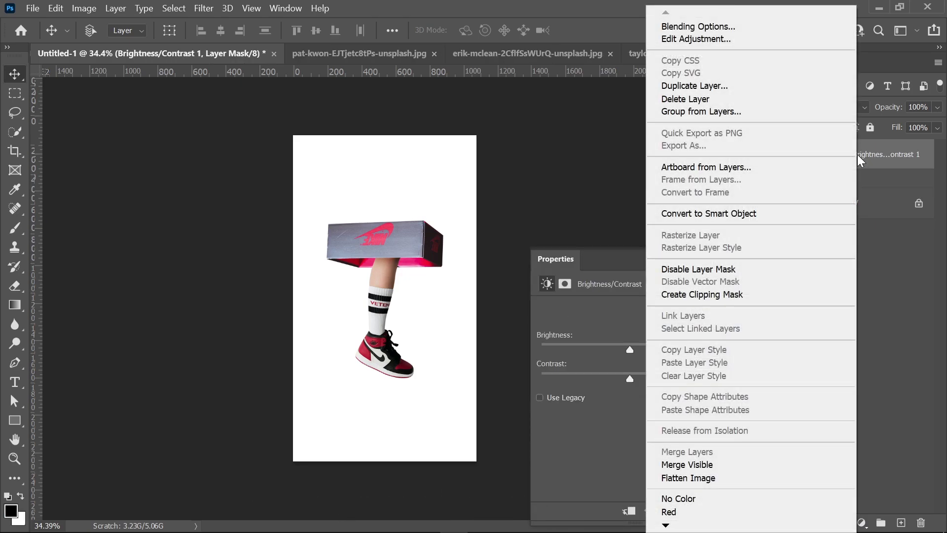
left_click(799, 292)
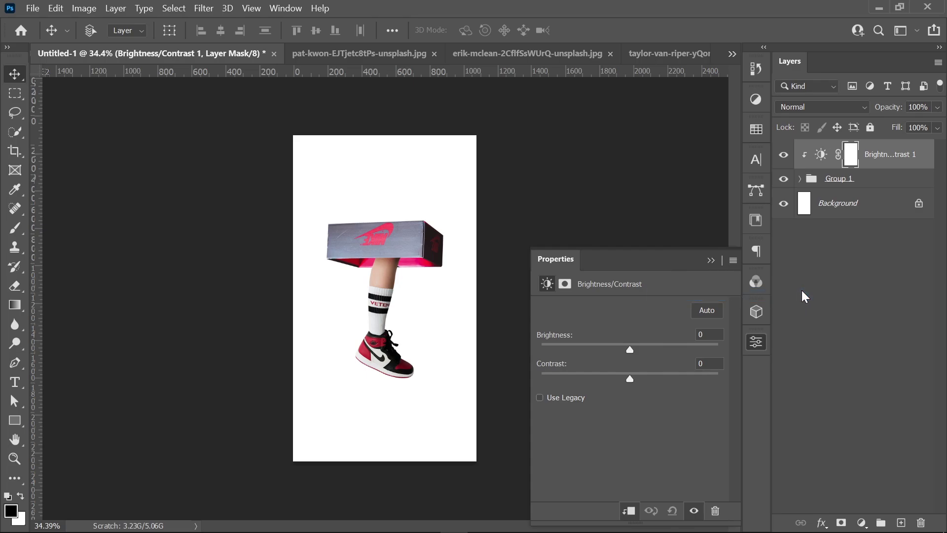
mouse_move(633, 379)
left_mouse_down()
mouse_move(600, 380)
mouse_move(613, 379)
mouse_move(613, 349)
left_mouse_up()
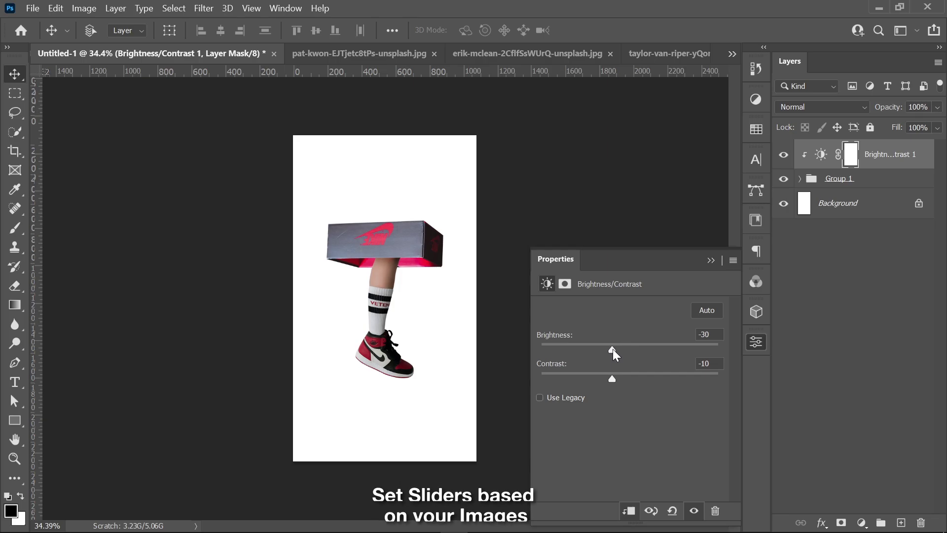
Close the adjustment settings and drag the cloud photo into the composite
left_click(711, 260)
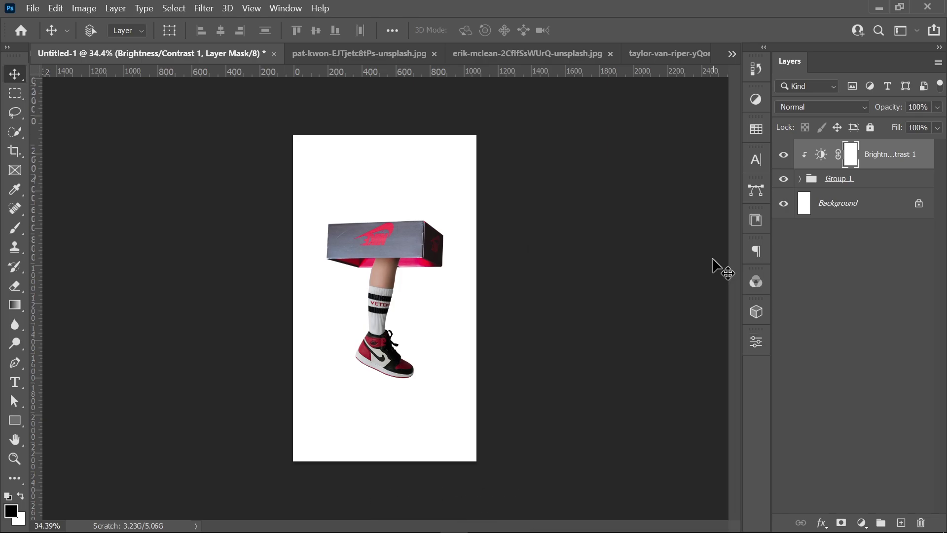
left_click(661, 53)
mouse_move(390, 148)
left_mouse_down()
mouse_move(44, 55)
mouse_move(427, 321)
left_mouse_up()
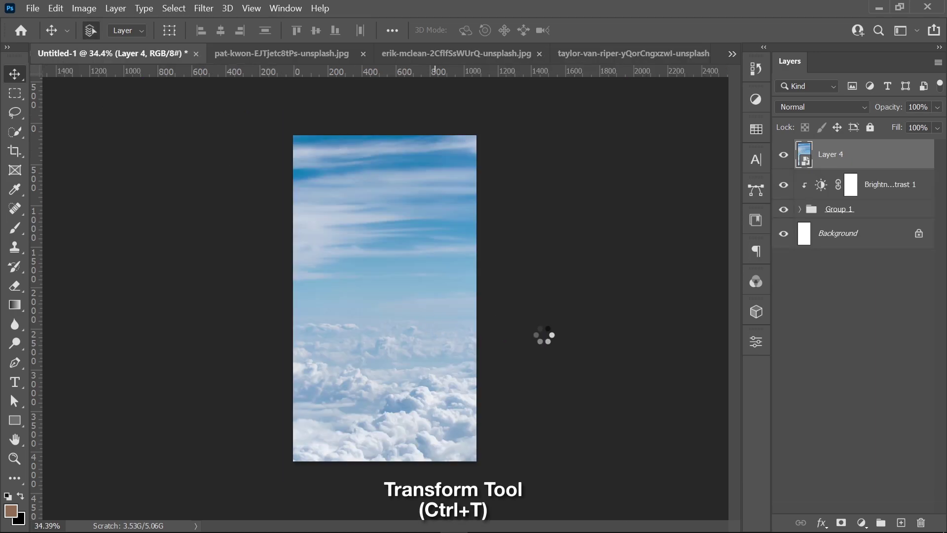
Shrink the cloud photo to fit the canvas and flip it vertically
key("ctrl+t")
left_click_drag(625, 298, 498, 293)
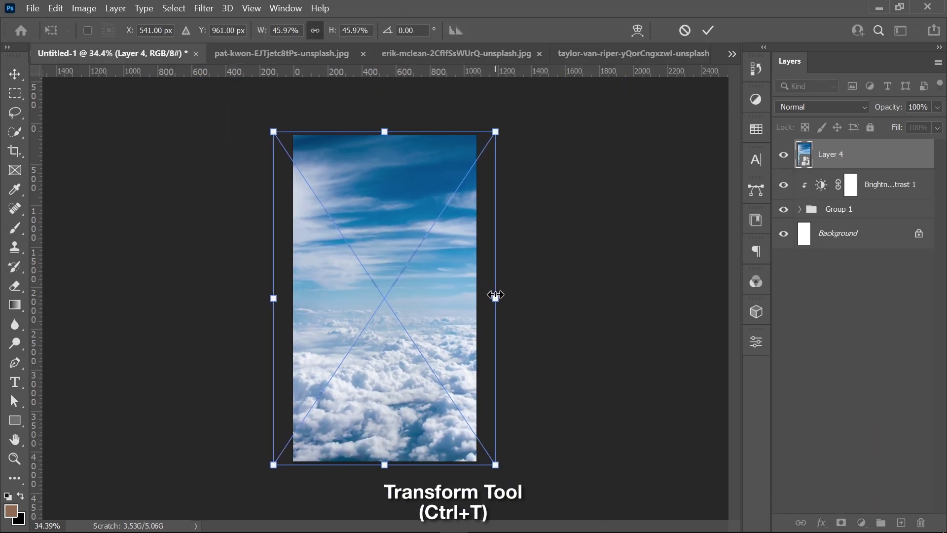
key("Return")
key("ctrl+t")
right_click(465, 287)
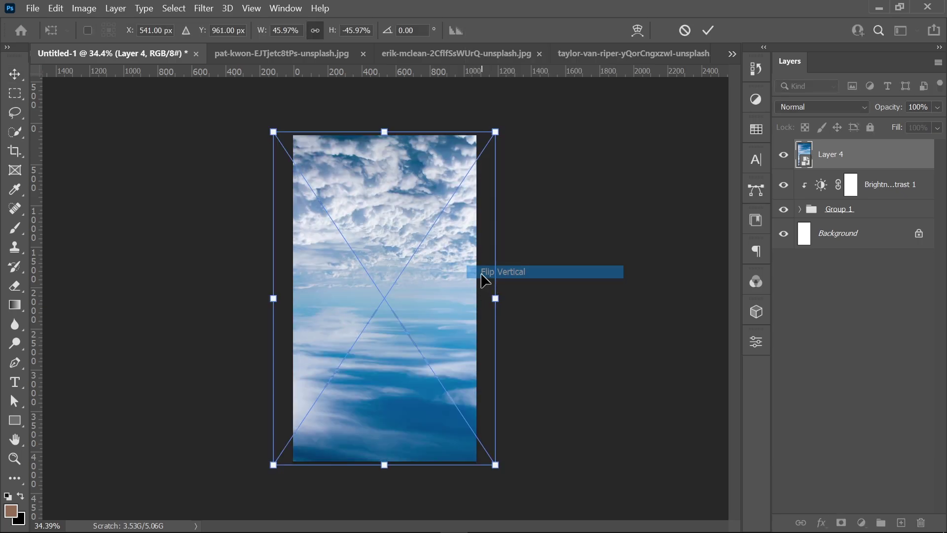
left_click(482, 272)
key("Return")
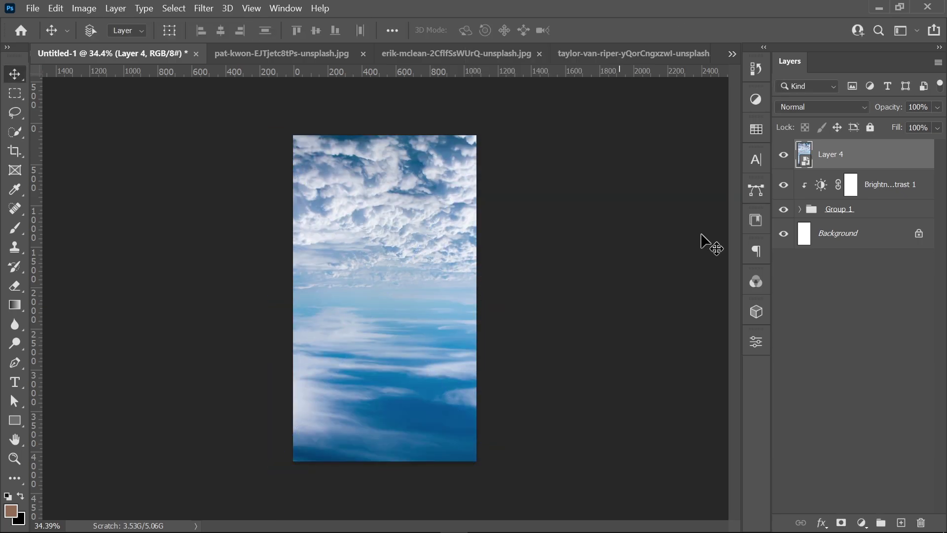
Move the cloud layer below Group 1, then enlarge and position it behind the leg
left_click_drag(839, 154, 869, 226)
key("ctrl+t")
mouse_move(476, 459)
left_mouse_down()
mouse_move(455, 402)
mouse_move(464, 266)
mouse_move(450, 360)
left_mouse_up()
left_click_drag(644, 409, 667, 419)
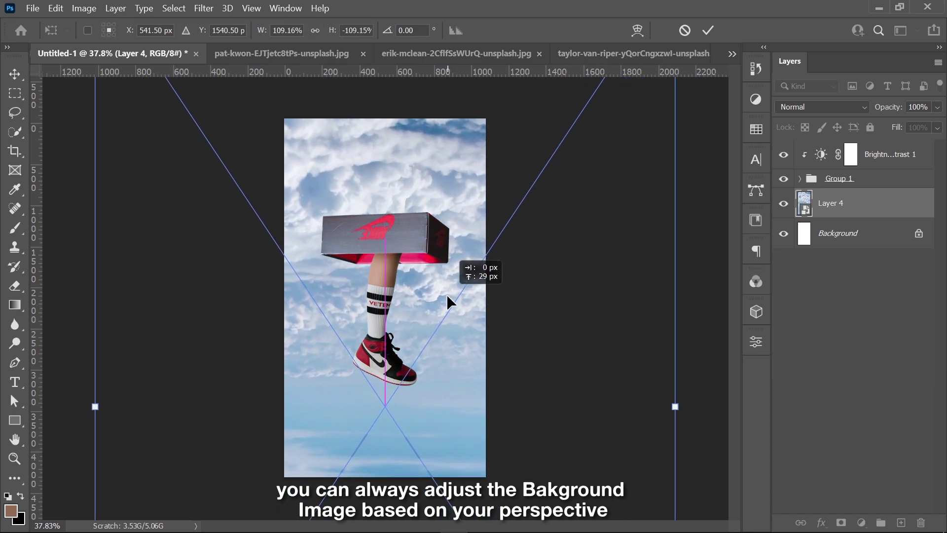
left_click_drag(446, 294, 453, 327)
key("Return")
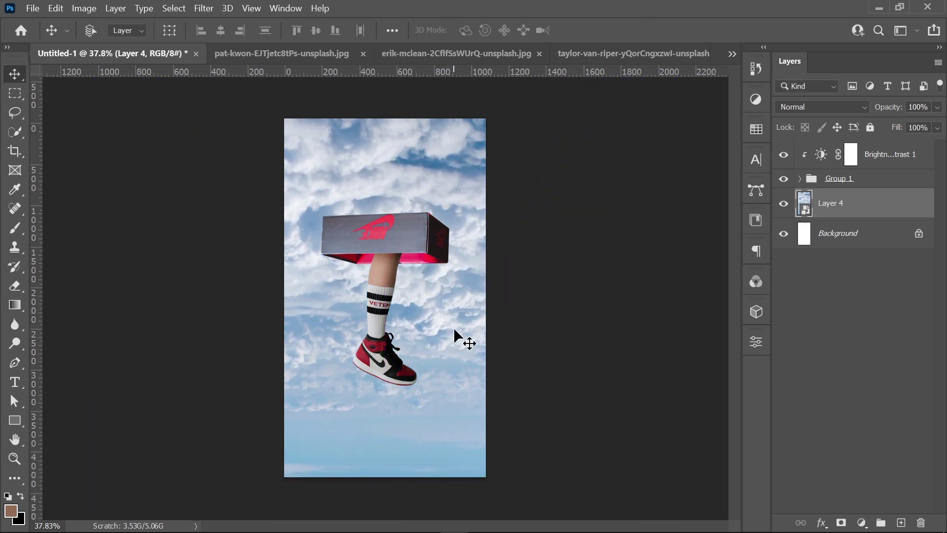
Add a Brightness/Contrast adjustment layer clipped to the clouds layer
left_click(863, 522)
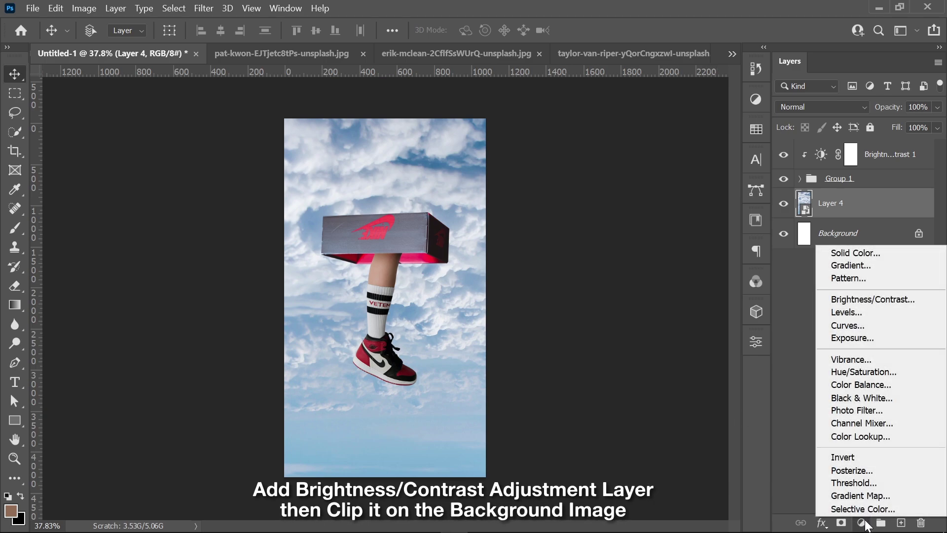
left_click(845, 305)
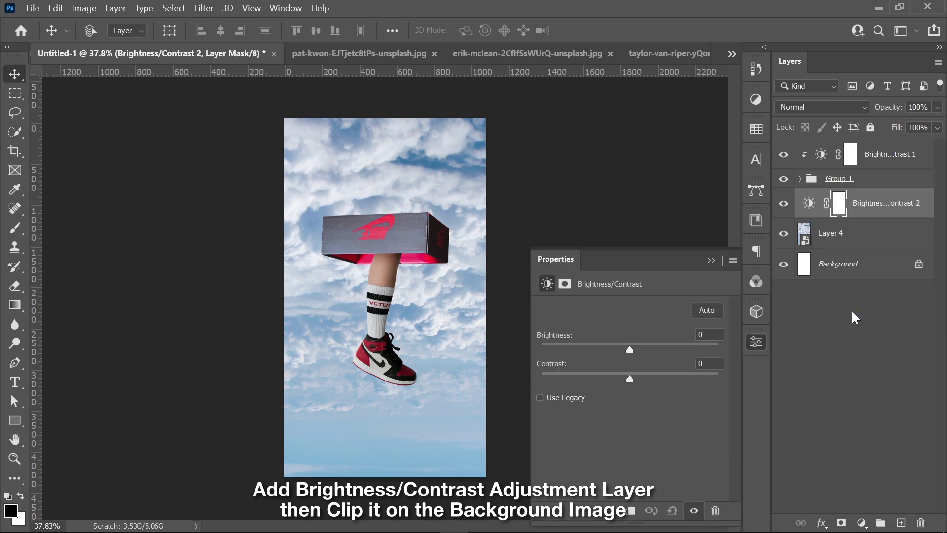
right_click(878, 213)
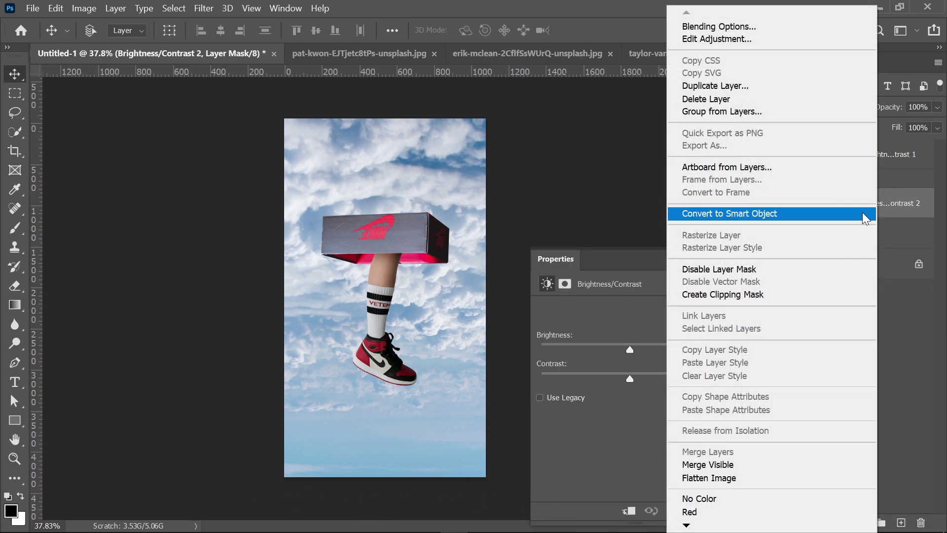
left_click(854, 294)
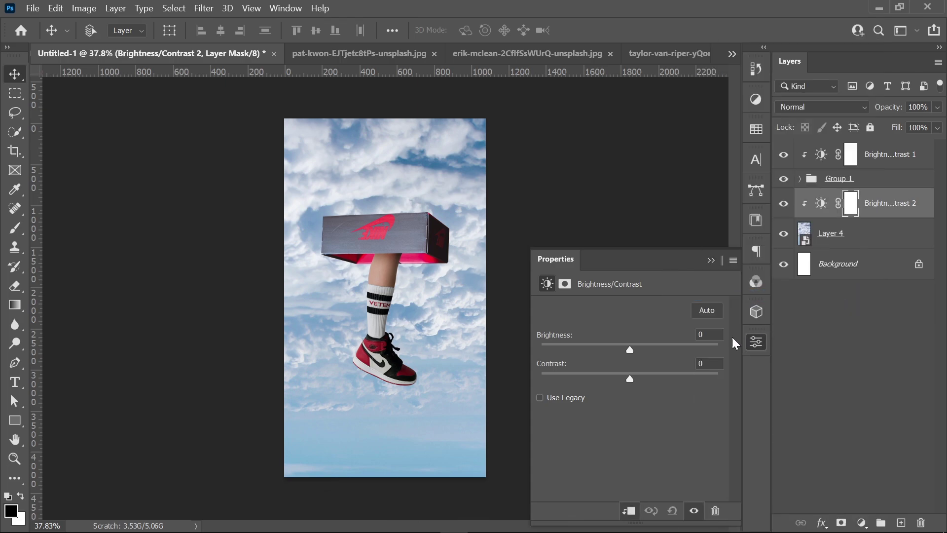
Dim the clouds to Brightness -52 and Contrast -13, then begin renaming Group 1
mouse_move(628, 379)
left_mouse_down()
mouse_move(607, 378)
mouse_move(612, 349)
mouse_move(599, 341)
left_mouse_up()
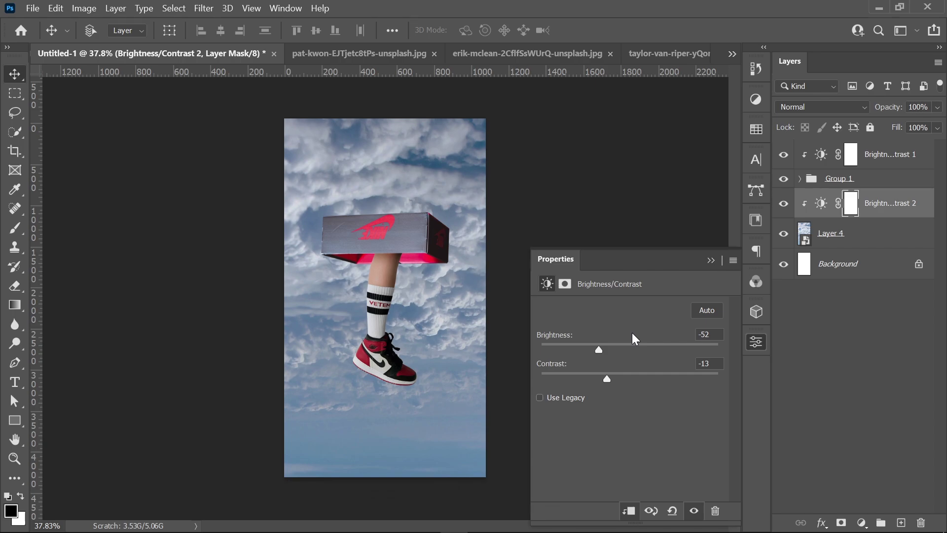
left_click(714, 262)
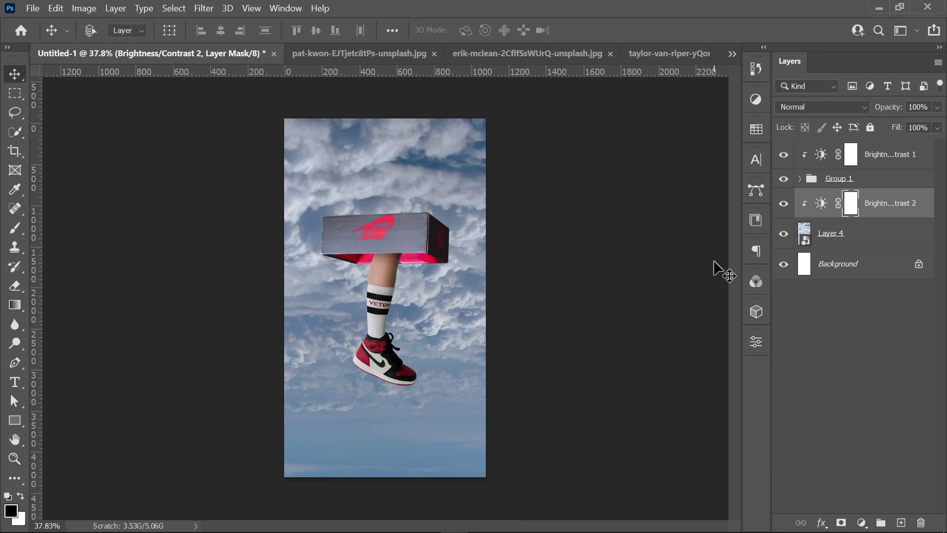
left_click(853, 237)
double_click(837, 179)
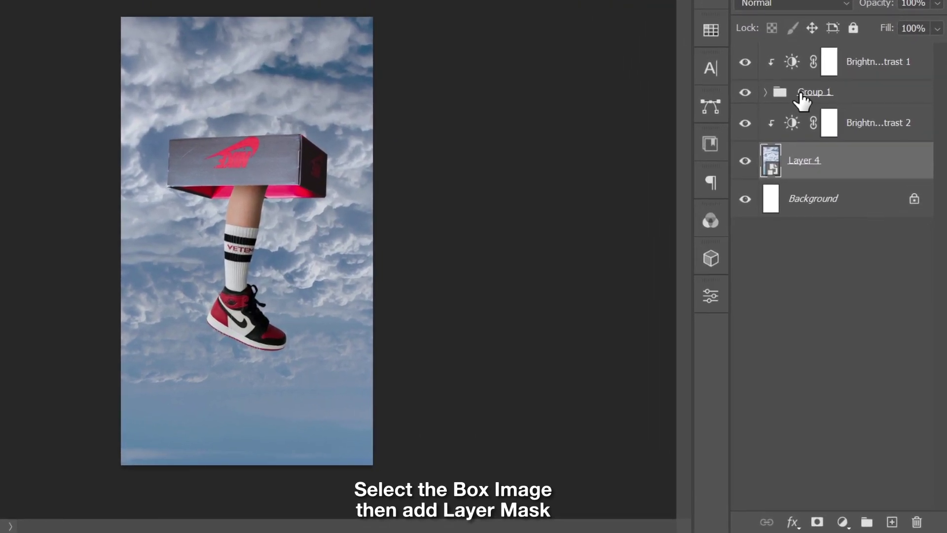
type("main")
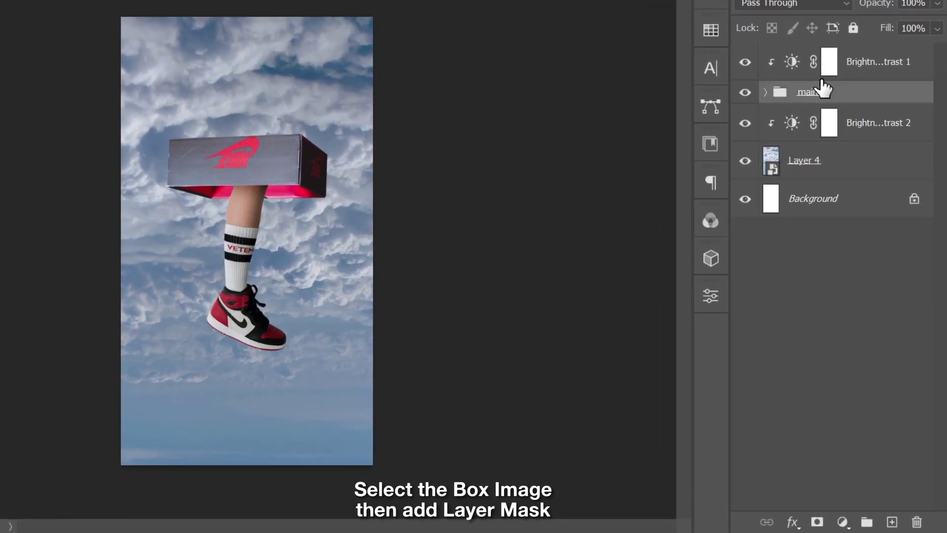
Expand the main group and add a white layer mask to the box layer, Layer 2
left_click(765, 92)
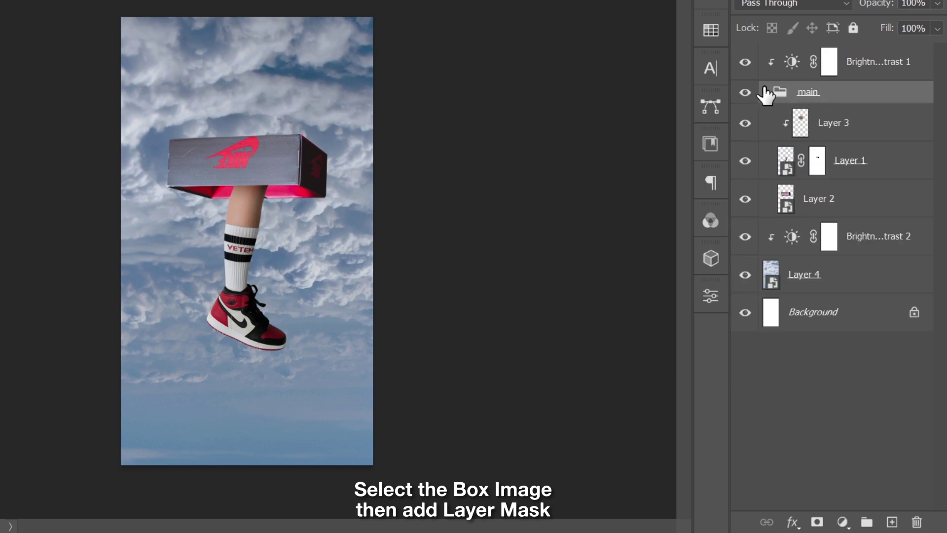
left_click(830, 201)
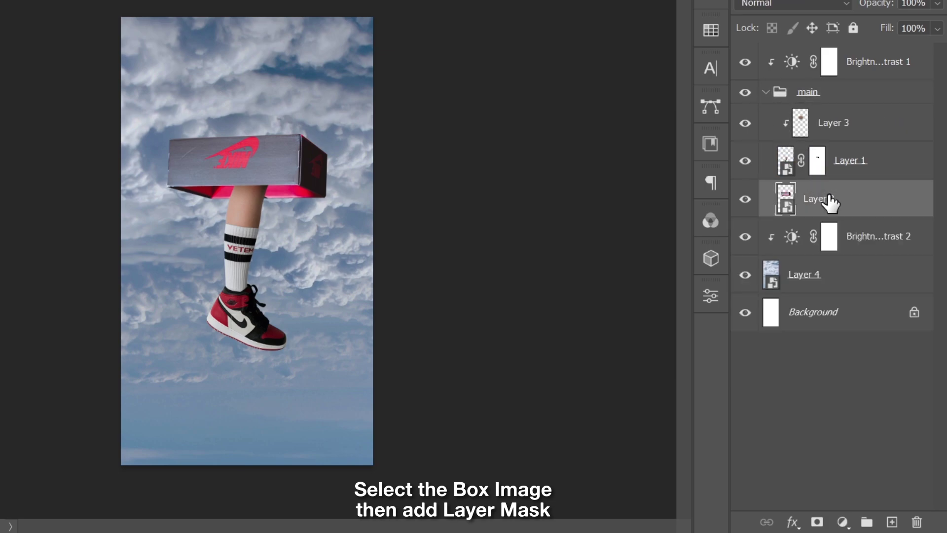
left_click(818, 522)
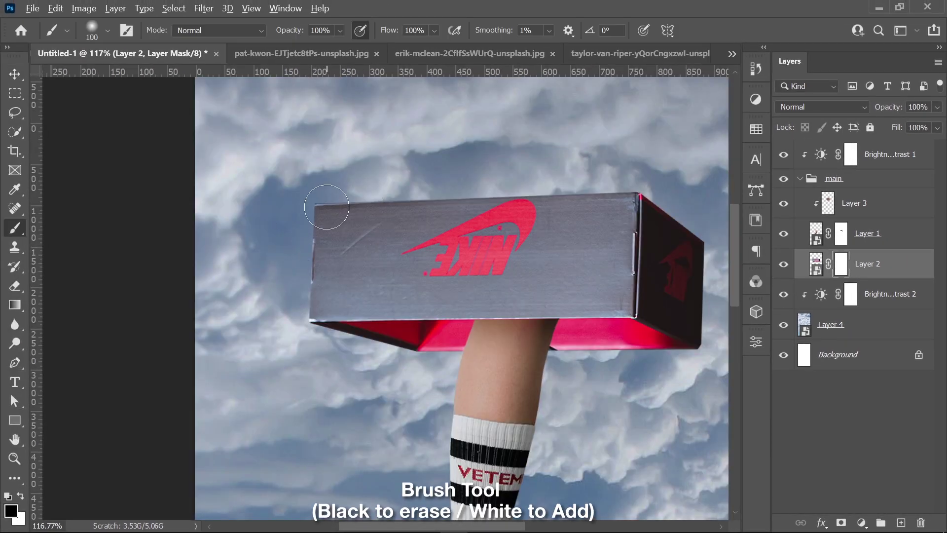
Paint clouds over the box's top-left edge with a 34%-hardness brush, restoring the box top
left_click_drag(328, 211, 380, 254)
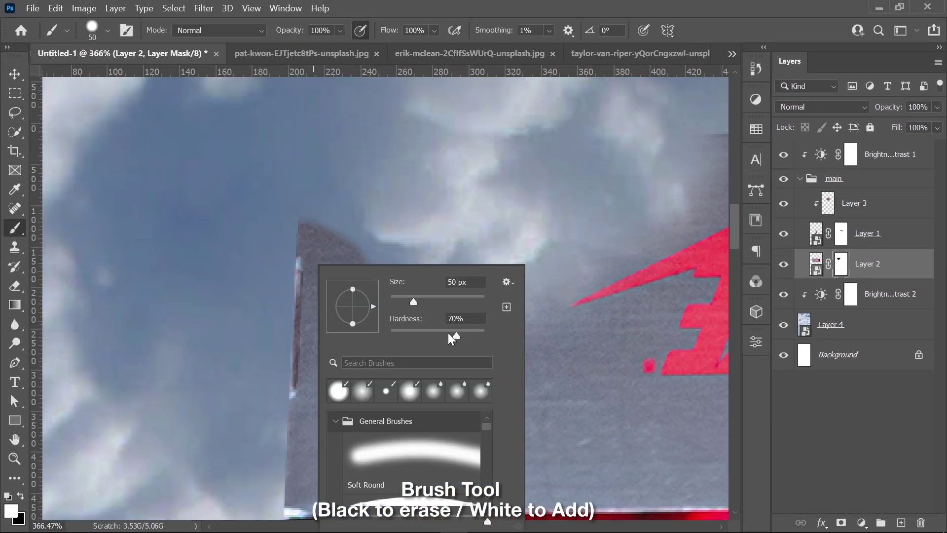
left_click_drag(318, 243, 292, 174)
key("bracketleft")
key("bracketleft")
key("x")
right_click(292, 173)
left_click_drag(449, 240, 416, 241)
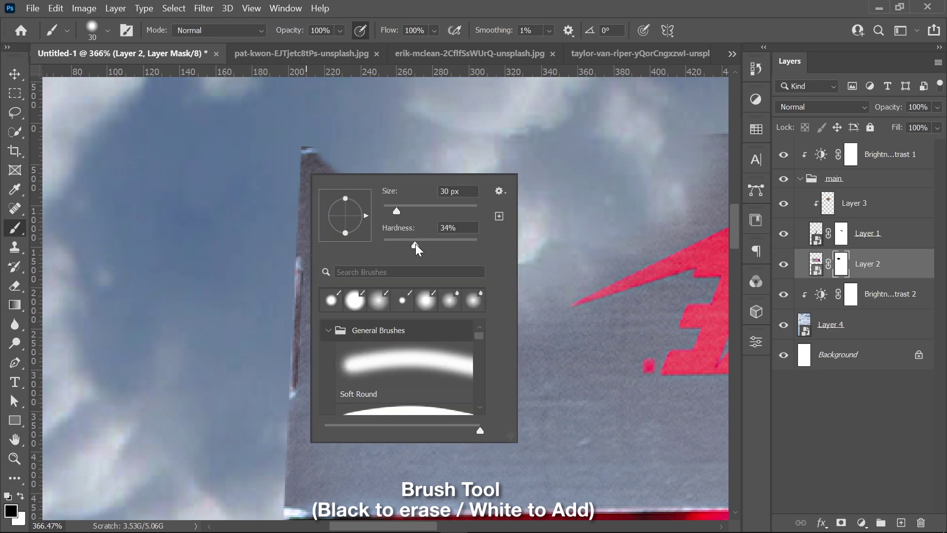
key("Return")
key("x")
left_click_drag(394, 276, 611, 305)
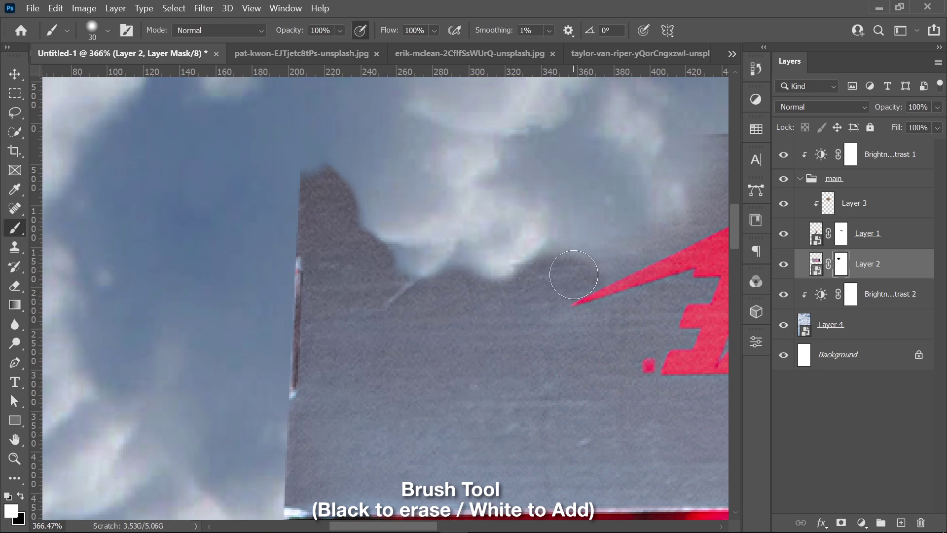
With a 50 px brush, hide the box top behind clouds and restore its dark top edge and wall
key("bracketright")
key("bracketright")
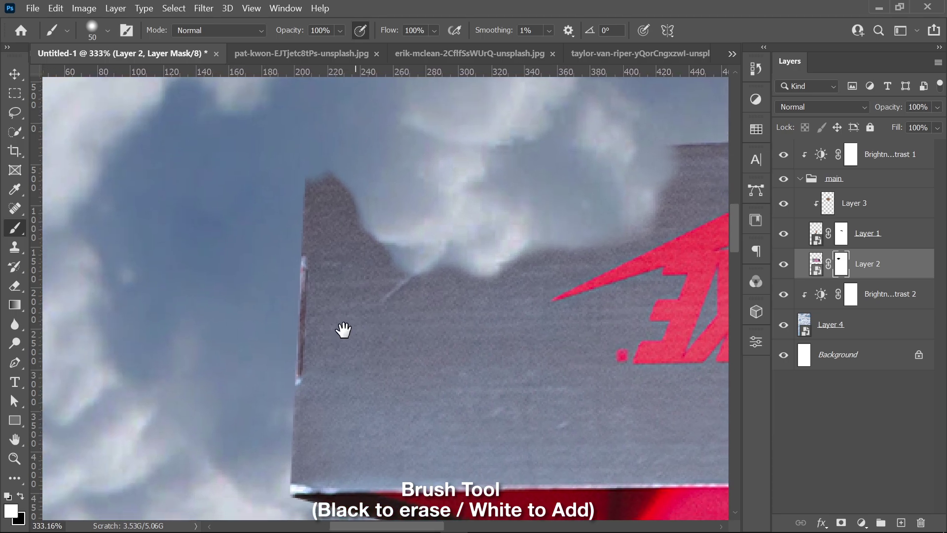
key("x")
left_click_drag(433, 313, 347, 279)
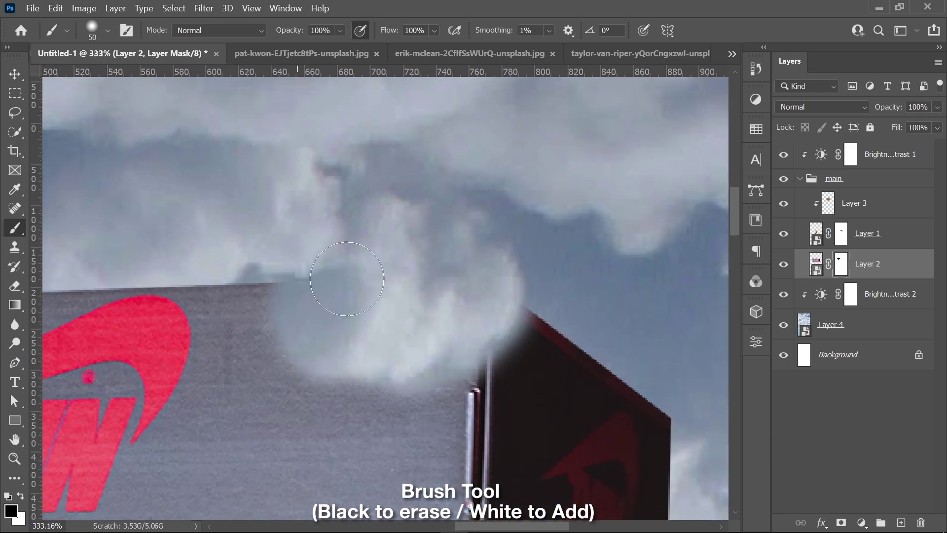
key("x")
mouse_move(613, 250)
left_mouse_down()
mouse_move(401, 328)
mouse_move(243, 333)
mouse_move(148, 202)
left_mouse_up()
left_click_drag(148, 201, 292, 271)
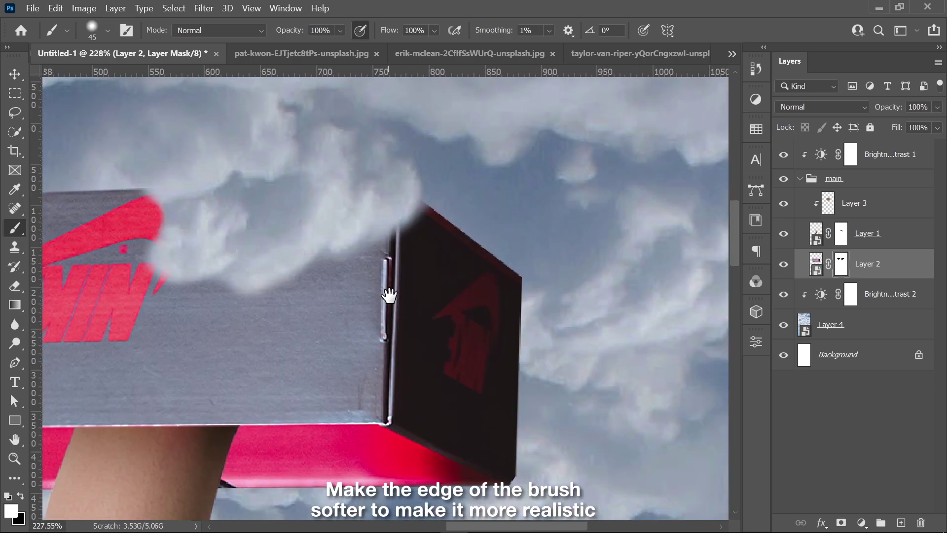
Cover the box's dark corner with clouds, then refine it with a 30 px brush
left_click_drag(397, 403, 525, 284)
key("x")
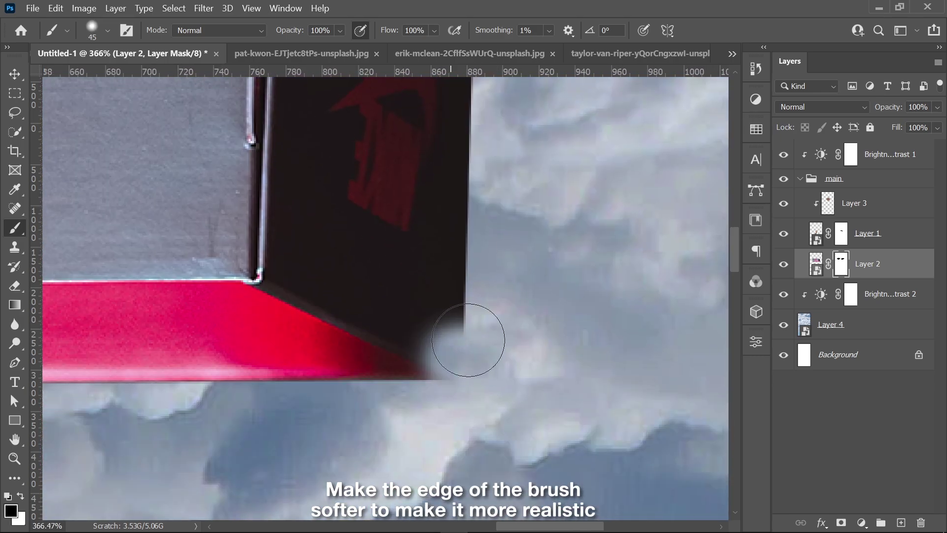
mouse_move(469, 334)
left_mouse_down()
mouse_move(474, 257)
mouse_move(366, 290)
mouse_move(406, 290)
mouse_move(492, 261)
left_mouse_up()
key("x")
key("bracketleft")
key("bracketleft")
key("bracketleft")
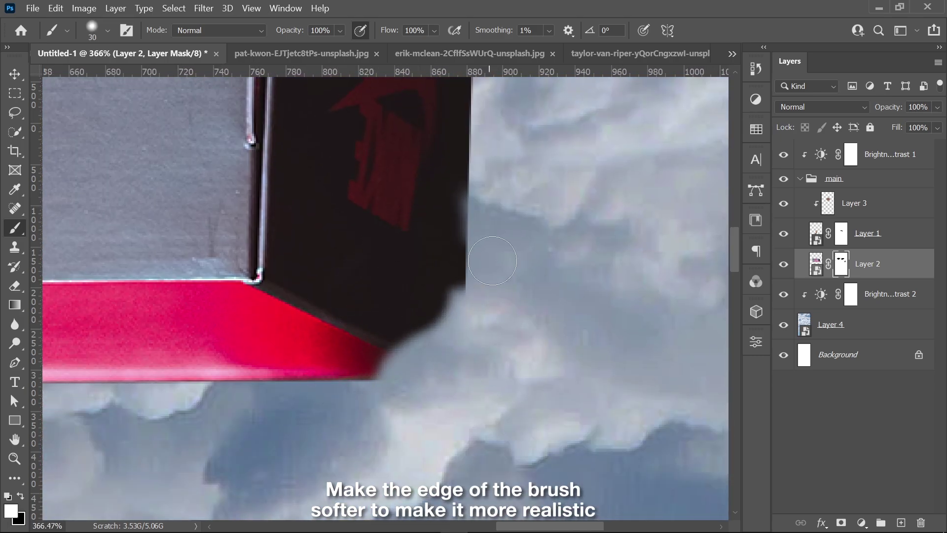
key("bracketright")
mouse_move(429, 301)
left_mouse_down()
mouse_move(402, 334)
mouse_move(461, 286)
left_mouse_up()
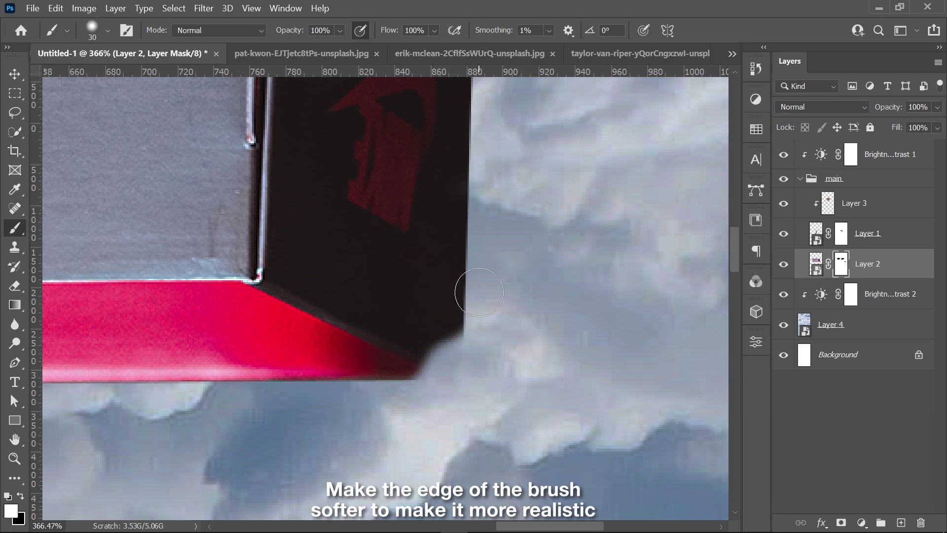
scroll(454, 276, "down", 3)
scroll(454, 276, "up", 3)
scroll(370, 212, "up", 3)
Blend clouds along the red swoosh edge and over the box's dark side at 40% hardness
right_click(375, 185)
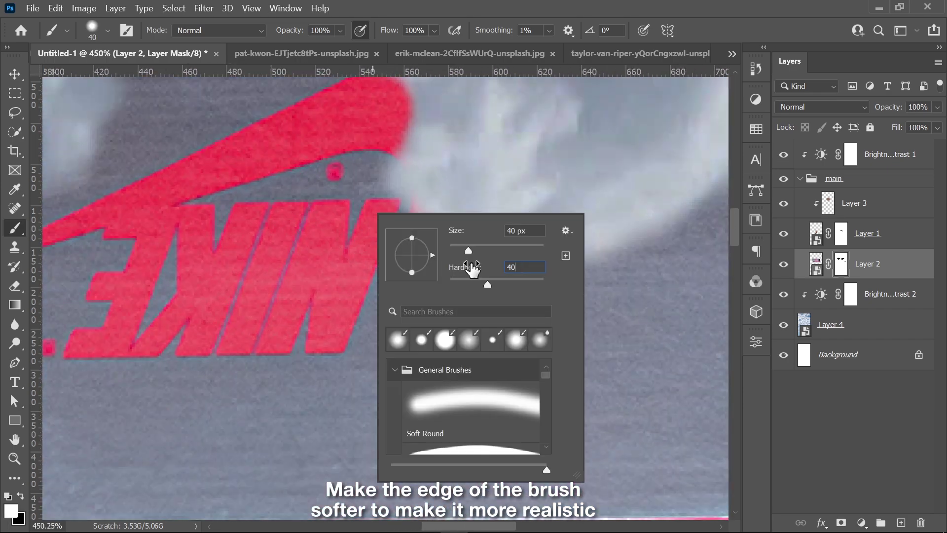
key("Return")
left_click_drag(378, 172, 469, 256)
right_click(508, 261)
key("Return")
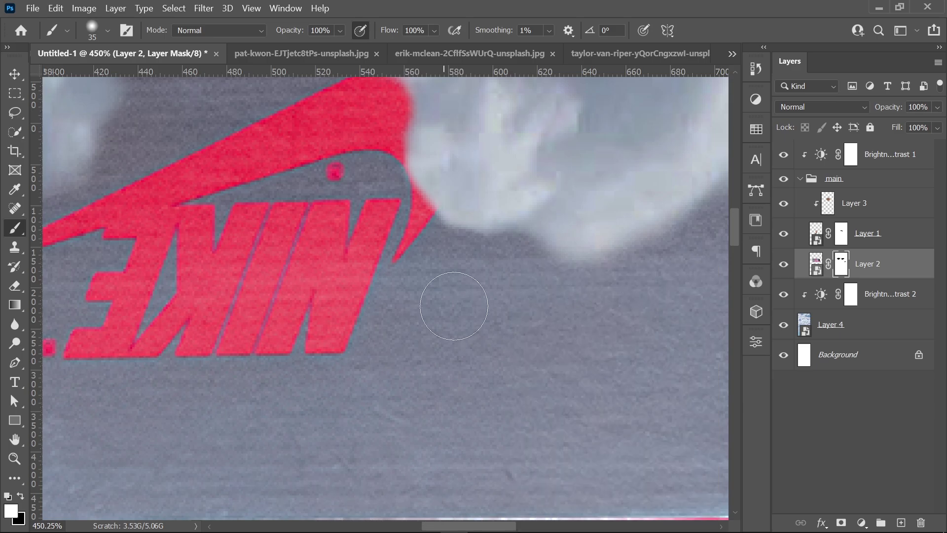
scroll(651, 290, "down", 2)
scroll(486, 265, "down", 2)
scroll(440, 274, "up", 4)
key("x")
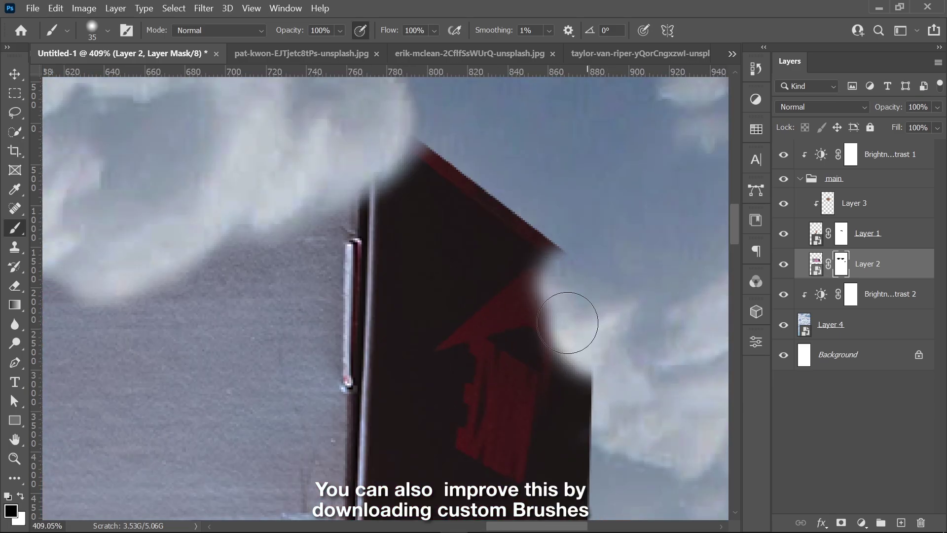
left_click_drag(571, 318, 574, 292)
scroll(574, 292, "down", 2)
scroll(474, 302, "up", 3)
Reshape the dark side's top edge with clouds using a 30 px brush
key("x")
key("bracketleft")
mouse_move(502, 349)
left_mouse_down()
mouse_move(581, 345)
mouse_move(514, 315)
mouse_move(389, 331)
mouse_move(577, 327)
left_mouse_up()
scroll(581, 345, "right", 2)
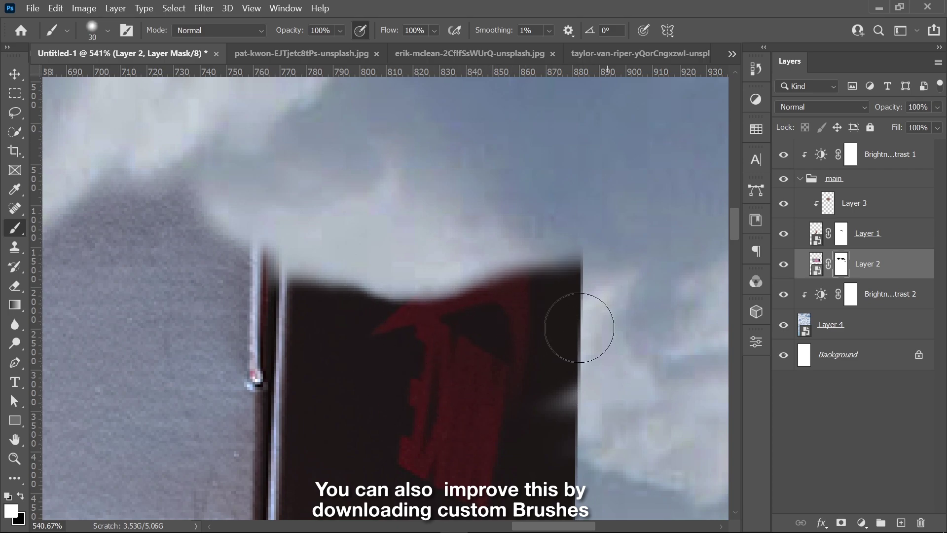
scroll(437, 312, "down", 5)
scroll(256, 220, "up", 2)
scroll(262, 224, "up", 1)
Hide the box's left edge behind clouds at 45 px and restore its crisp top-left corner at 90 px
key("x")
key("bracketright")
key("bracketright")
key("bracketright")
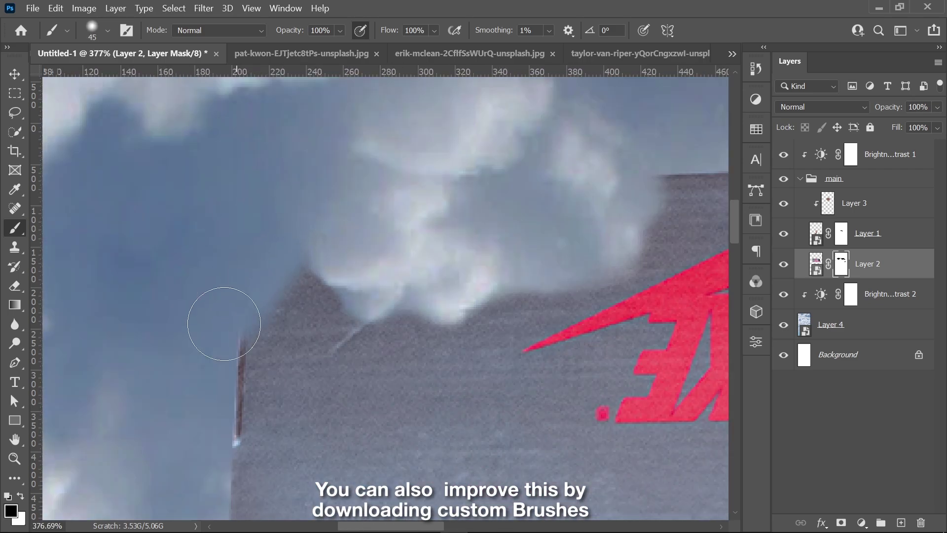
left_click_drag(224, 321, 279, 320)
scroll(280, 320, "down", 2)
scroll(258, 334, "up", 2)
key("x")
key("bracketright")
key("bracketright")
key("bracketright")
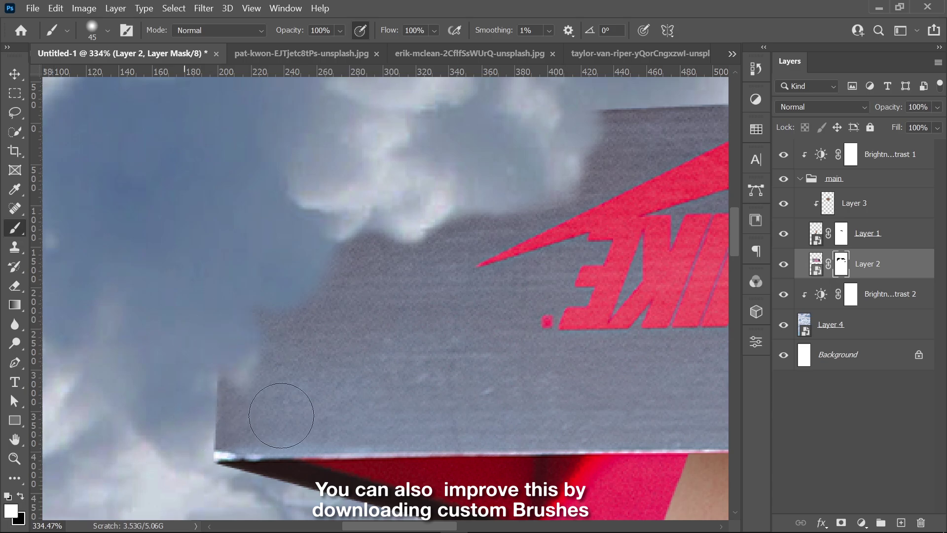
scroll(353, 373, "down", 3)
scroll(381, 349, "up", 3)
left_click_drag(306, 296, 274, 349)
scroll(274, 349, "down", 2)
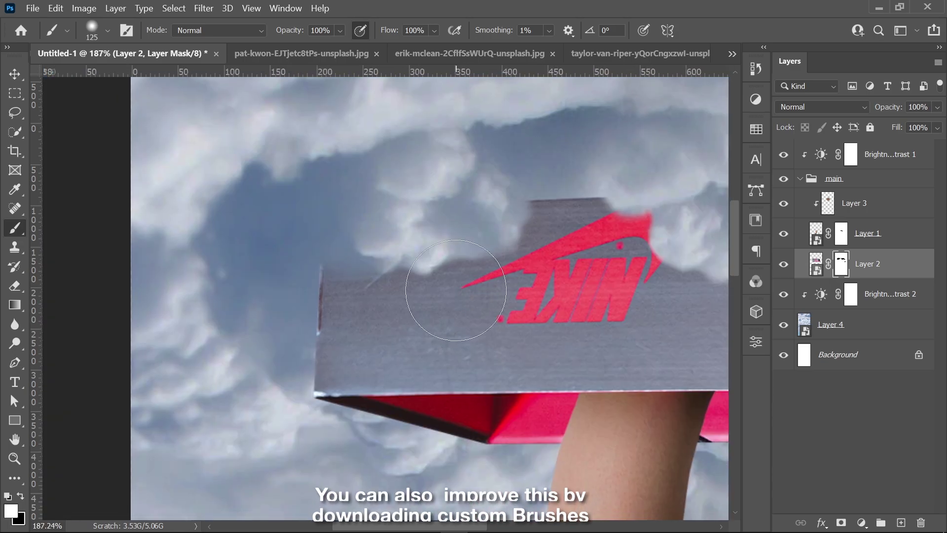
scroll(433, 296, "up", 2)
scroll(354, 302, "down", 3)
scroll(390, 296, "down", 2)
scroll(374, 308, "down", 2)
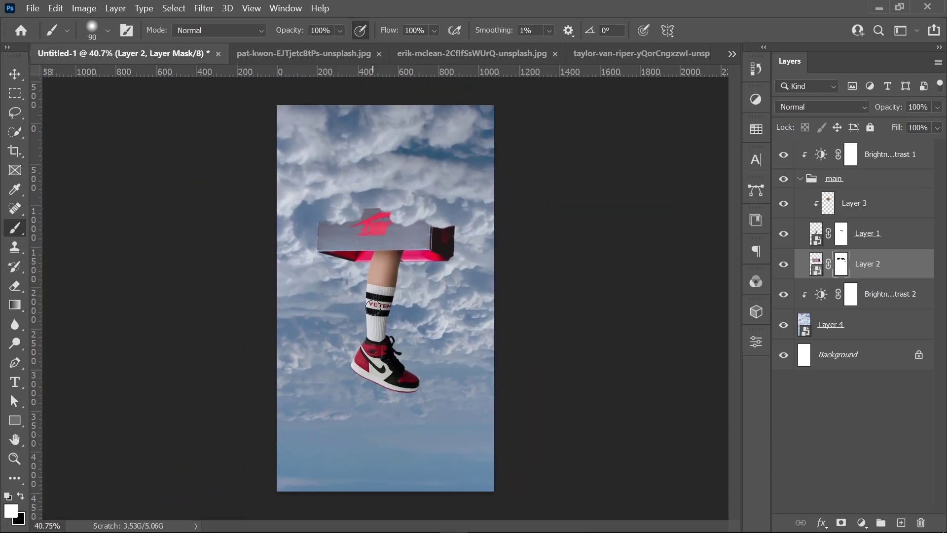
Group Layer 4 and its brightness adjustment as 'clouds', rename the main group 'Main image', and select Layer 4
left_click(800, 179)
left_click(839, 230, "shift")
key("ctrl+g")
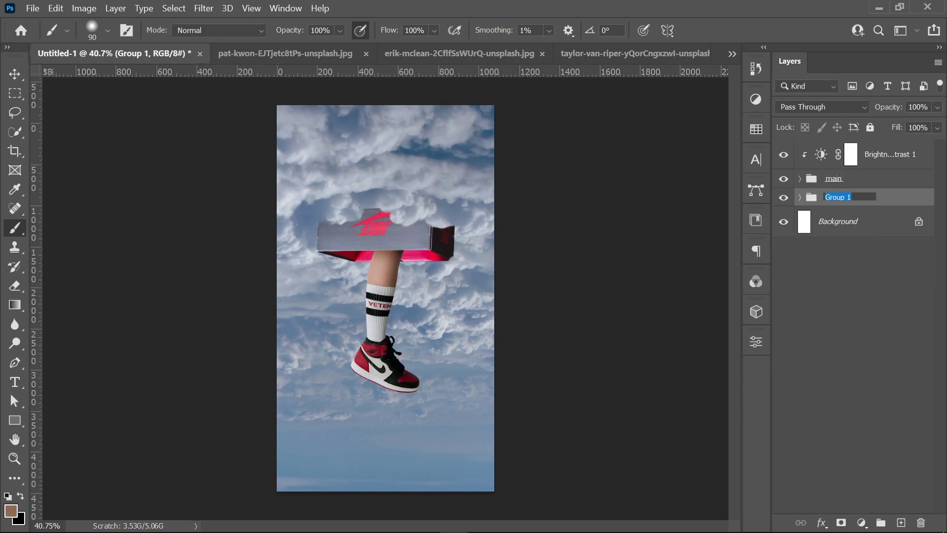
type("clouds")
left_click_drag(879, 155, 834, 179)
type("Main image")
key("Return")
left_click(799, 167)
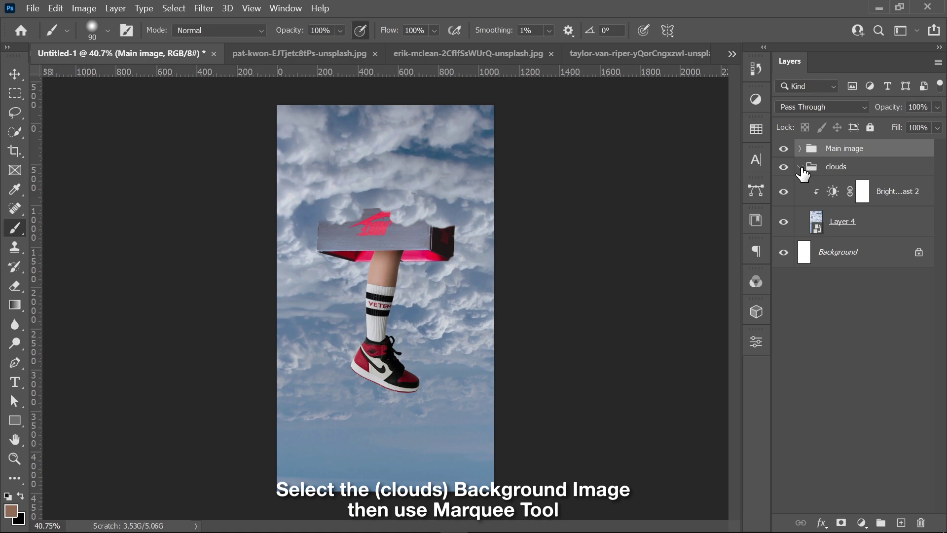
left_click(839, 221)
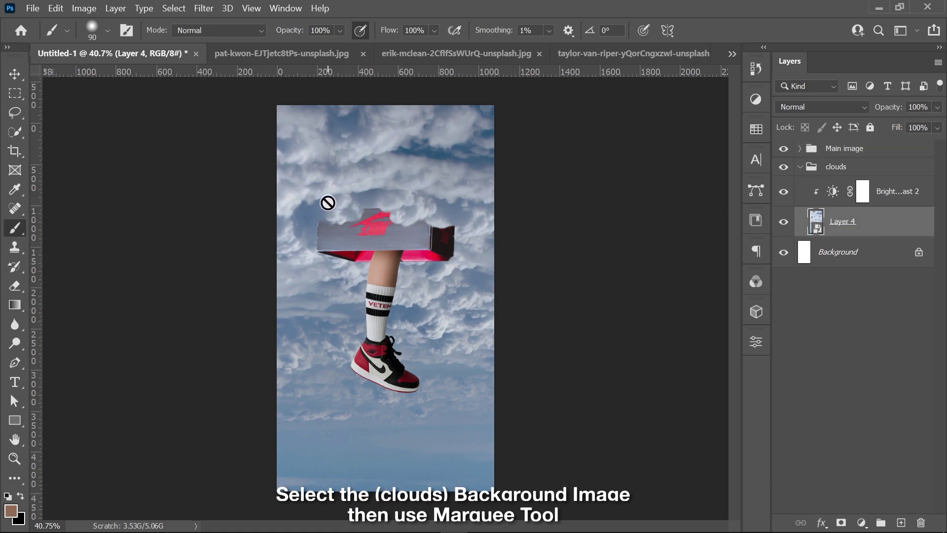
Marquee-select the lower sky and apply a 7.0-pixel Gaussian Blur to it
key("m")
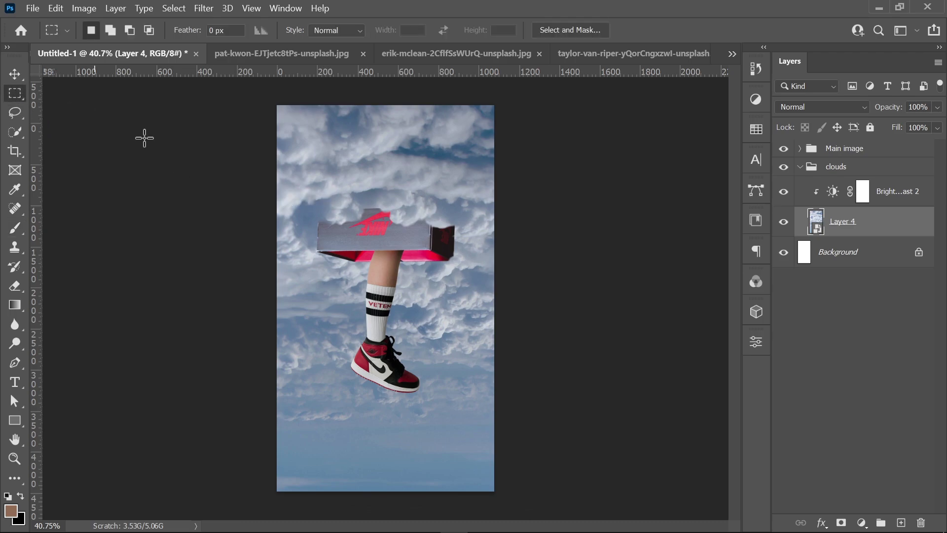
left_click_drag(280, 250, 503, 501)
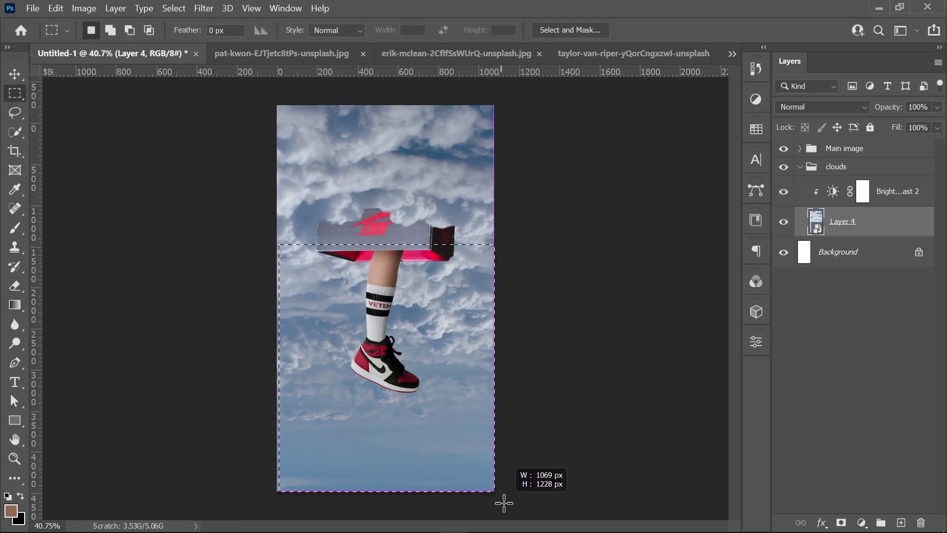
left_click_drag(454, 309, 452, 322)
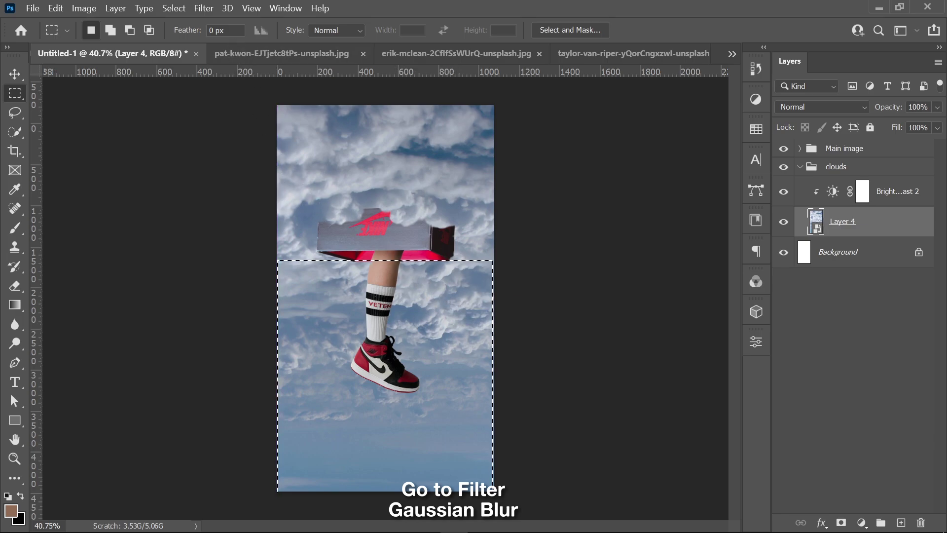
left_click(204, 8)
mouse_move(281, 182)
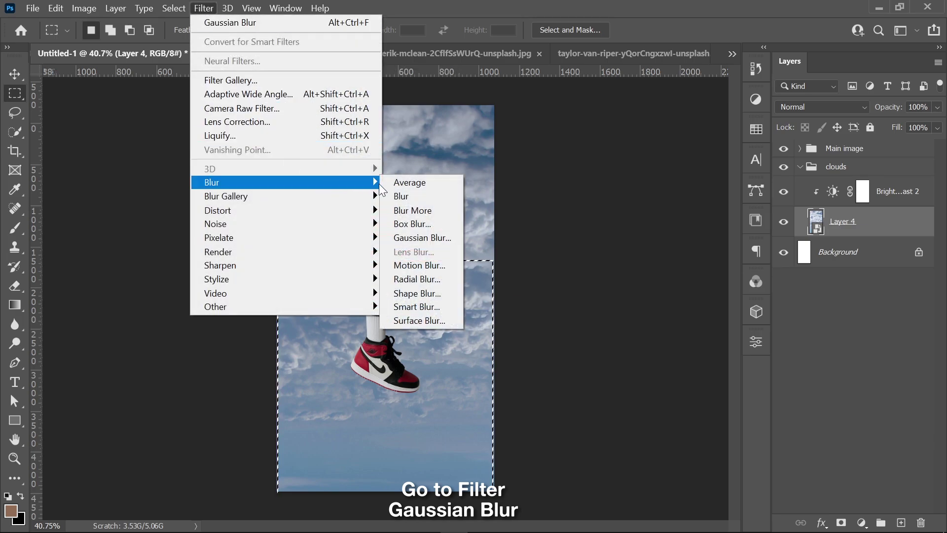
left_click(419, 237)
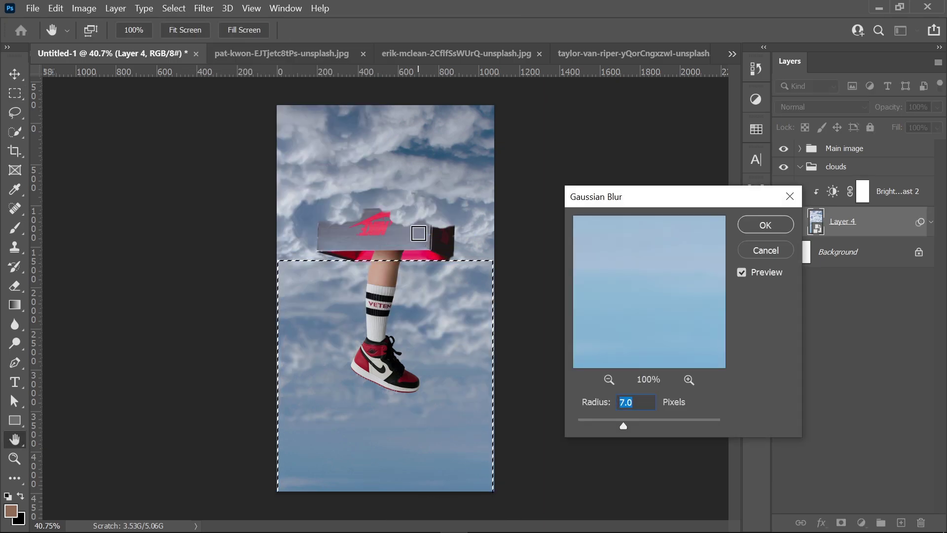
key("Return")
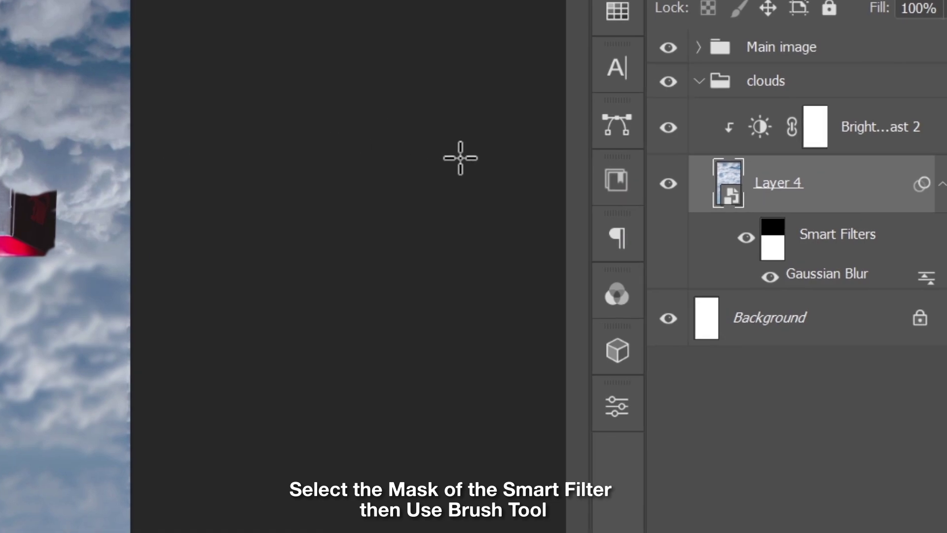
Paint the blur filter's mask with a 300 px black brush around the box and leg
left_click(773, 241)
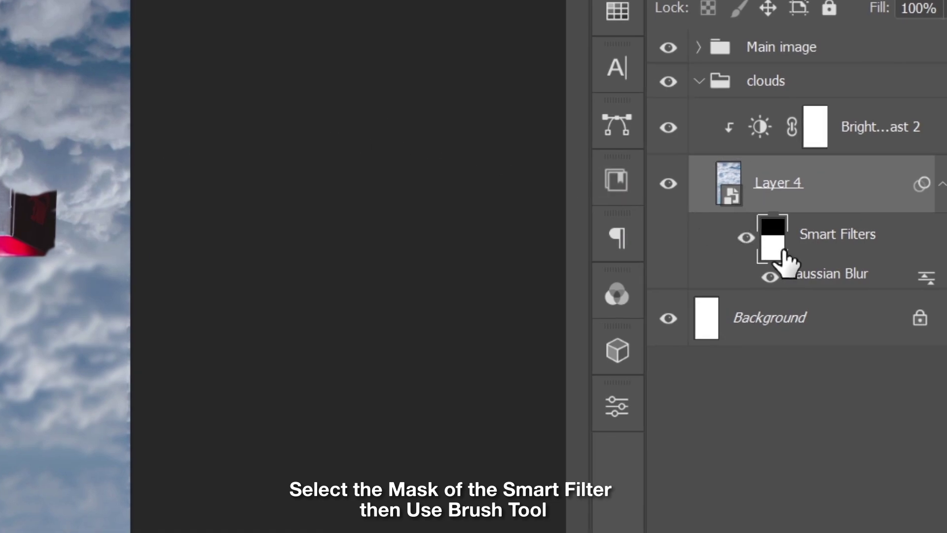
scroll(158, 267, "up", 3)
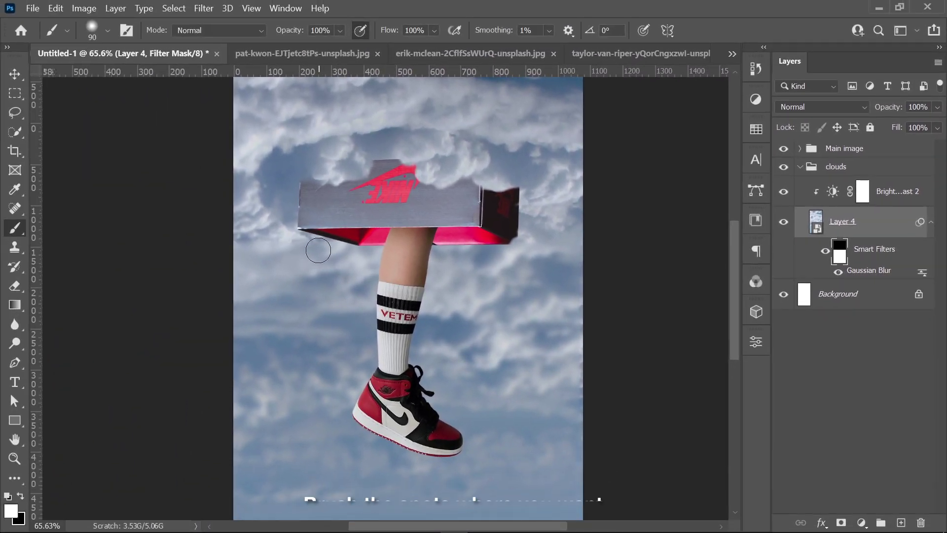
key("bracketright")
key("bracketright")
key("bracketright")
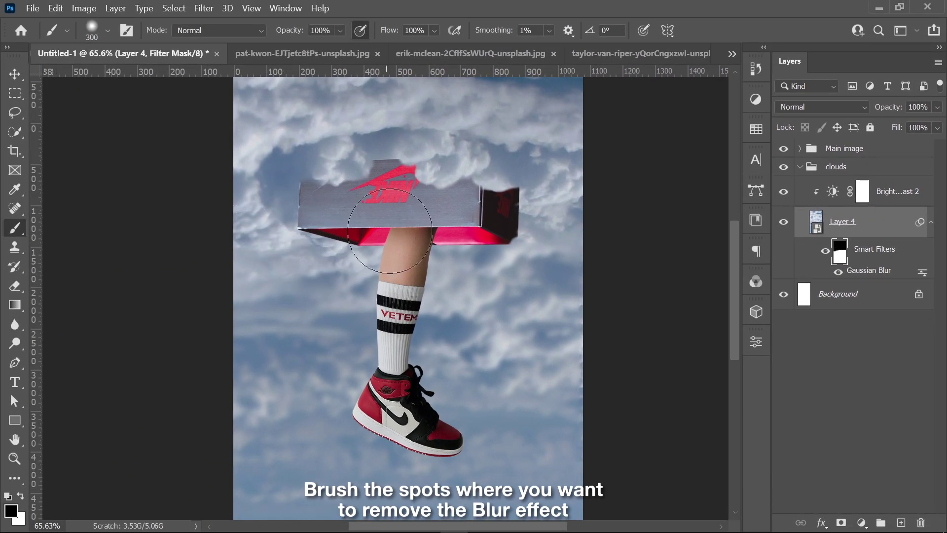
left_click_drag(390, 231, 280, 258)
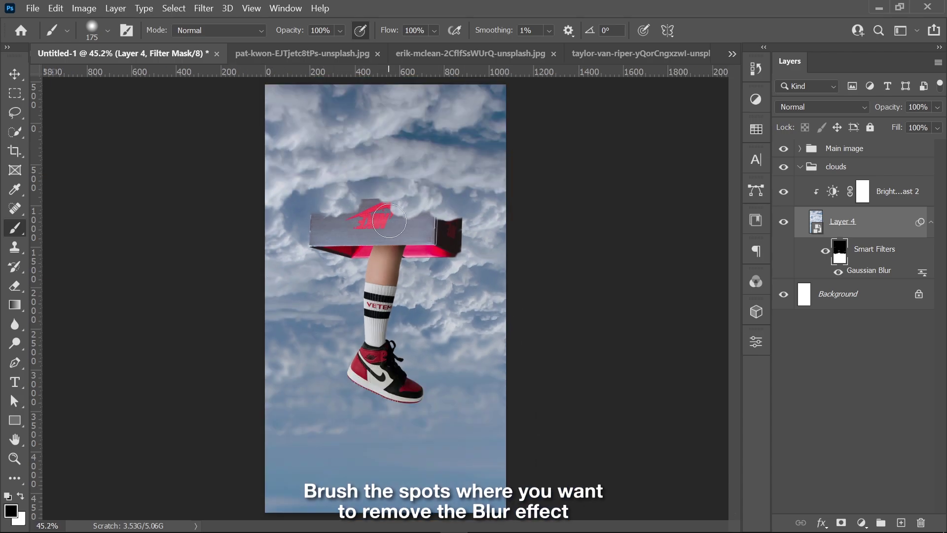
Add a Color Balance layer and a Curves layer bent to darken the image
left_click(863, 522)
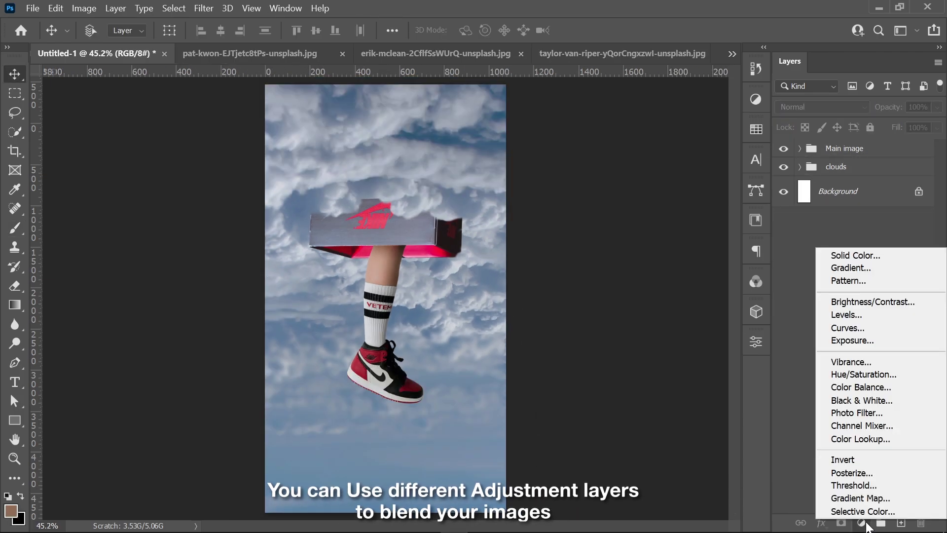
left_click(876, 385)
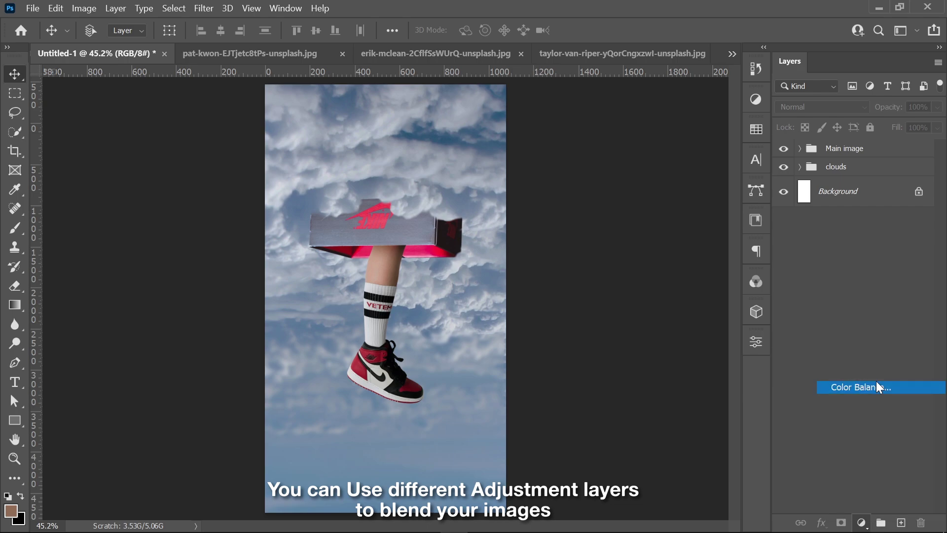
left_click(712, 260)
left_click(862, 522)
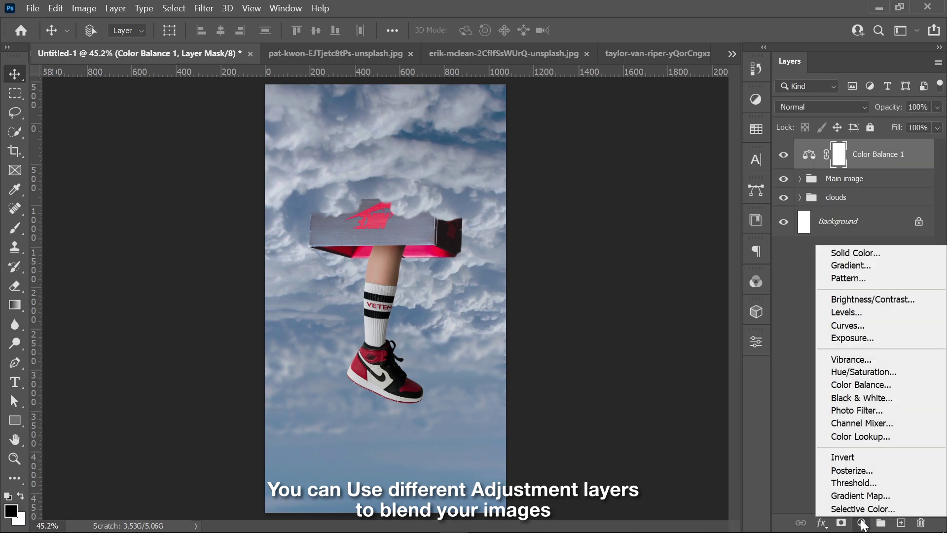
left_click(859, 333)
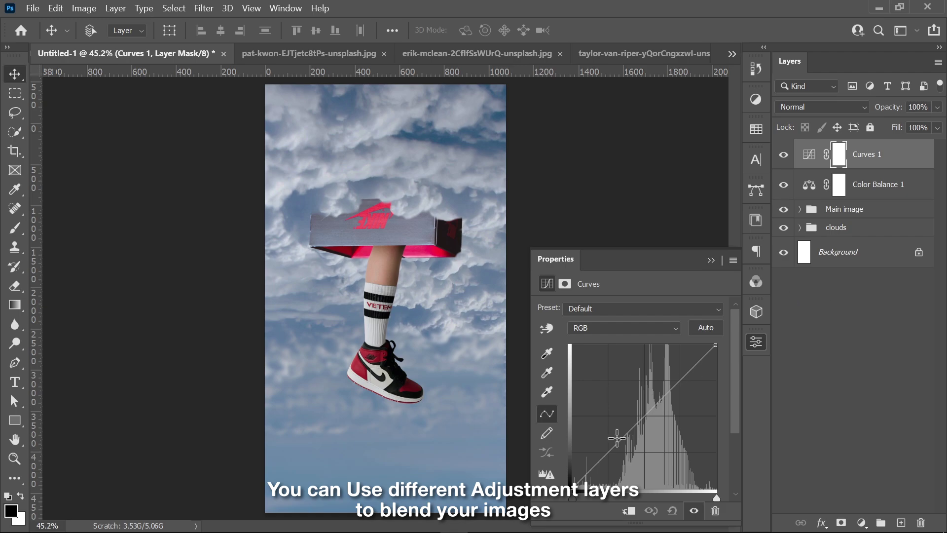
mouse_move(617, 438)
left_mouse_down()
mouse_move(613, 455)
mouse_move(636, 429)
mouse_move(605, 451)
left_mouse_up()
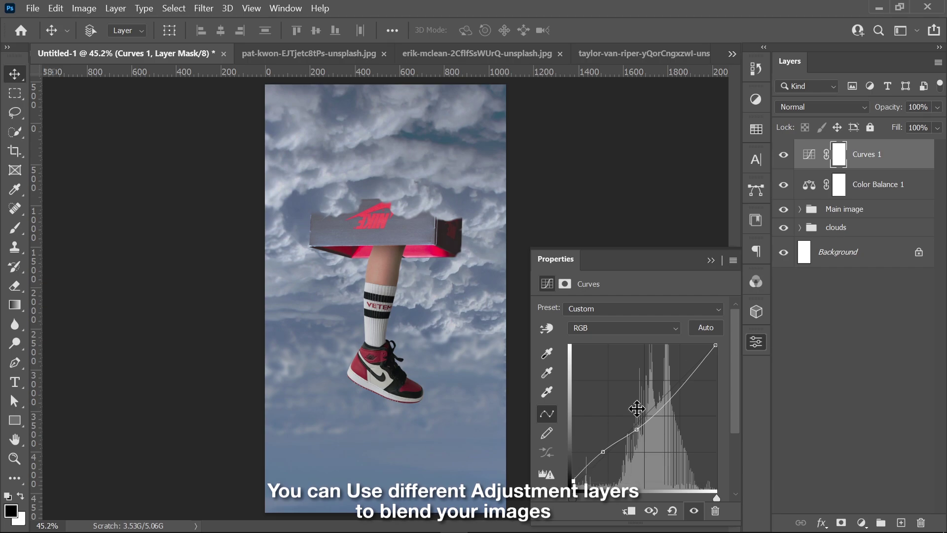
left_click(711, 260)
Add a Hue/Saturation layer with Saturation -18 and Lightness -5
left_click(861, 522)
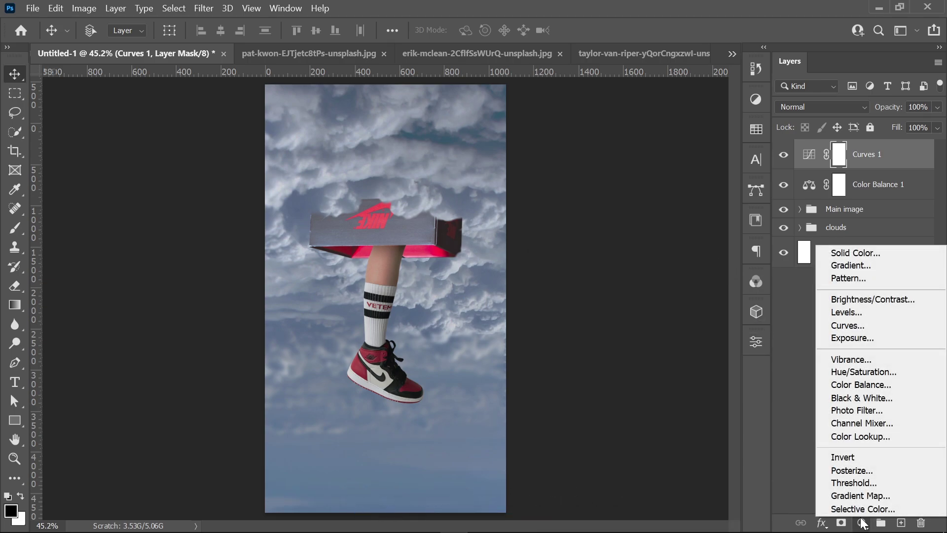
left_click(848, 373)
mouse_move(630, 393)
left_mouse_down()
mouse_move(621, 395)
mouse_move(625, 423)
left_mouse_up()
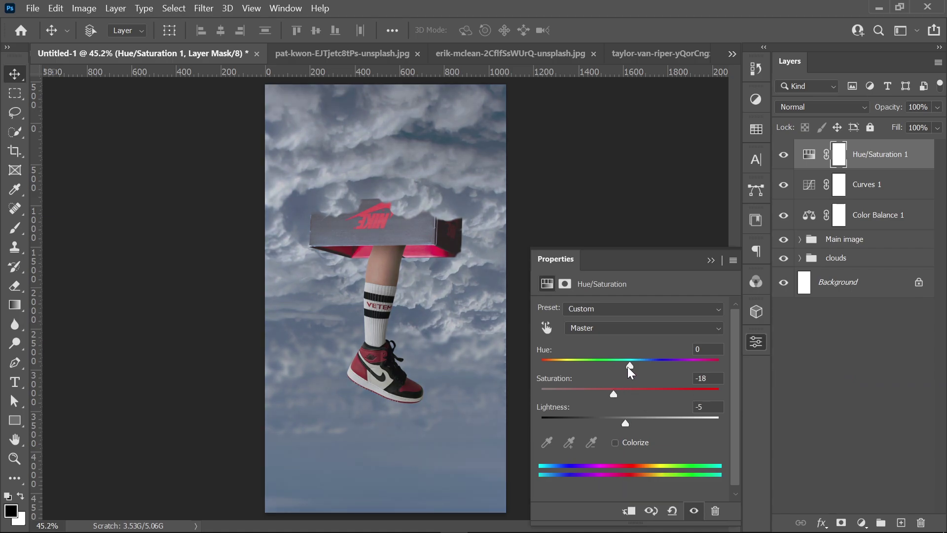
mouse_move(630, 365)
left_mouse_down()
mouse_move(646, 364)
mouse_move(635, 364)
left_mouse_up()
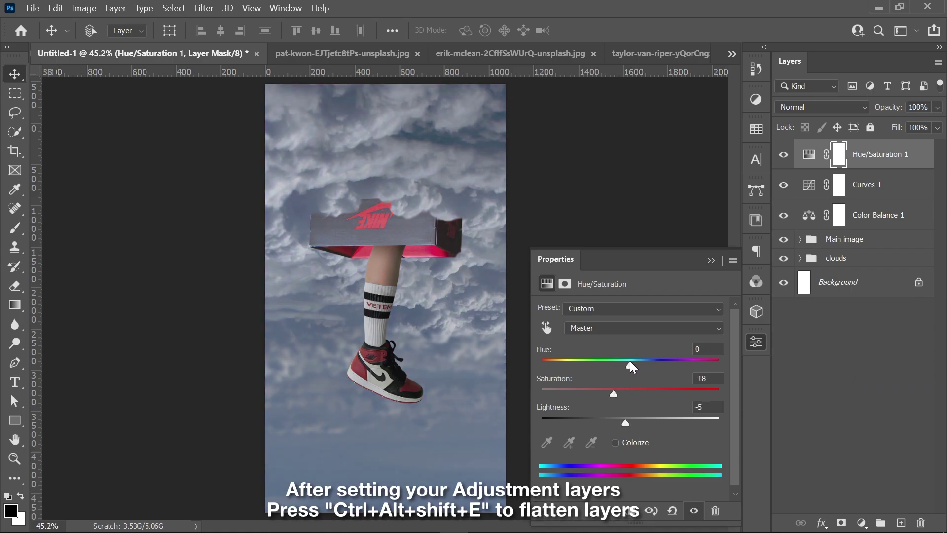
left_click(710, 261)
scroll(697, 265, "down", 2)
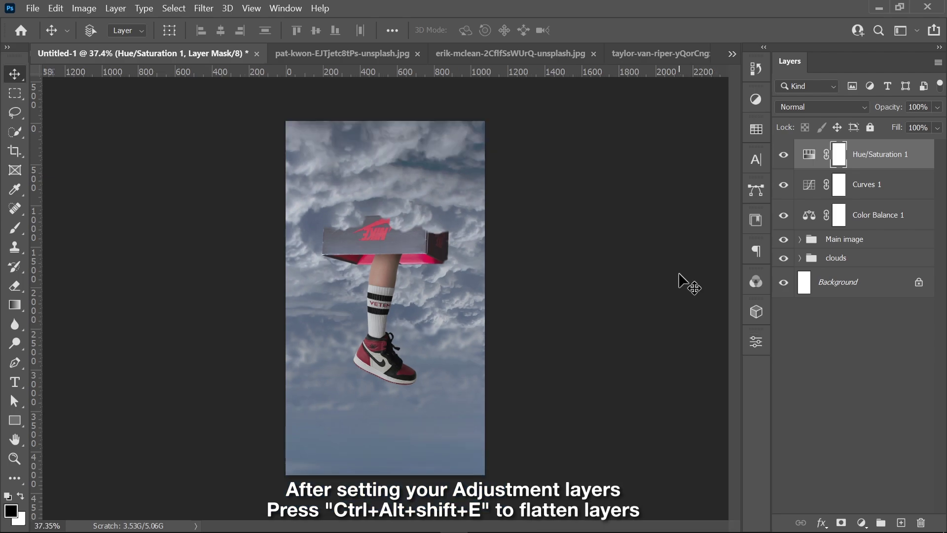
Stamp visible layers into Layer 5 and in Camera Raw adjust Temperature, Tint +4 and Contrast -12
key("ctrl+alt+shift+e")
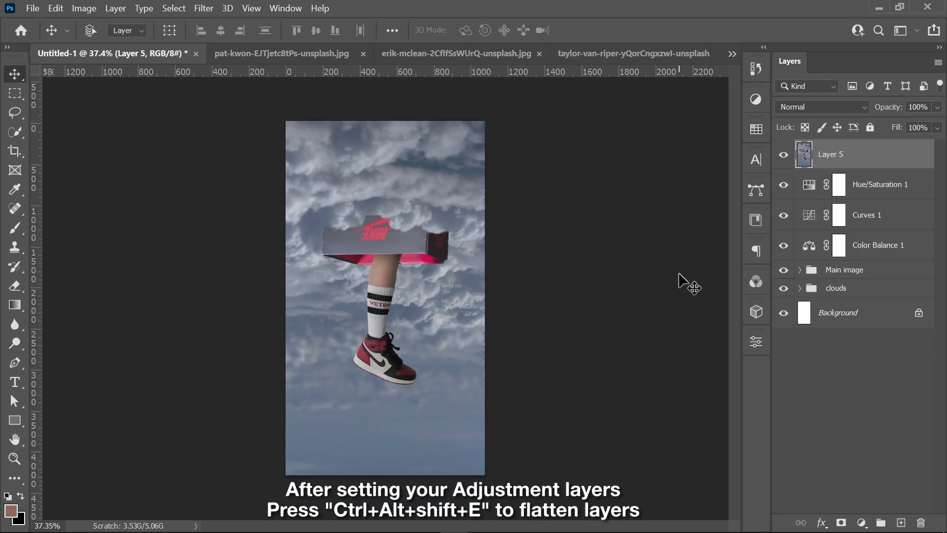
left_click(204, 8)
left_click(265, 104)
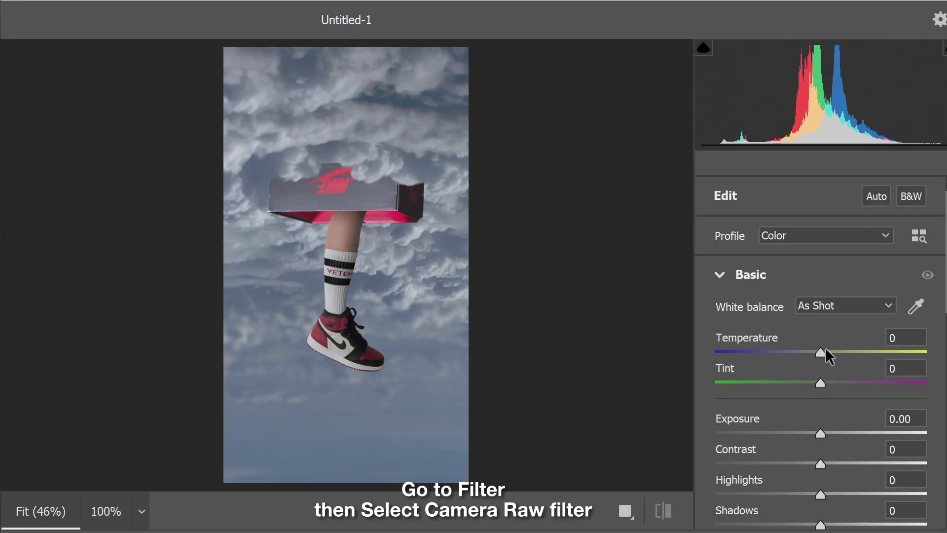
left_click_drag(825, 348, 821, 348)
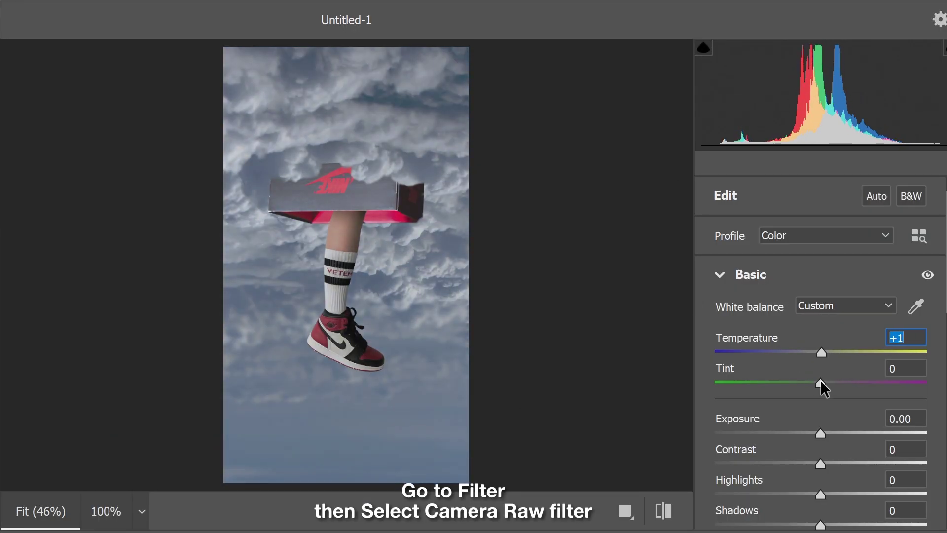
left_click_drag(821, 381, 824, 382)
mouse_move(820, 433)
left_mouse_down()
mouse_move(801, 464)
mouse_move(824, 432)
left_mouse_up()
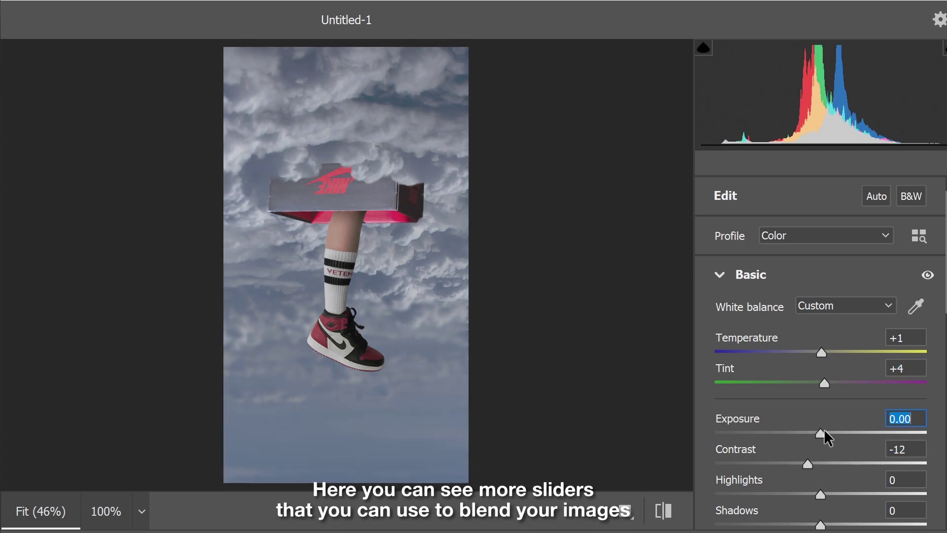
Set Texture +11, Clarity -5, Vibrance -14 and Saturation +12, then apply the Camera Raw filter
scroll(844, 429, "down", 1)
scroll(849, 405, "down", 4)
mouse_move(821, 354)
left_mouse_down()
mouse_move(840, 353)
mouse_move(816, 383)
left_mouse_up()
mouse_move(821, 464)
left_mouse_down()
mouse_move(840, 464)
mouse_move(807, 464)
left_mouse_up()
left_click_drag(821, 494, 834, 494)
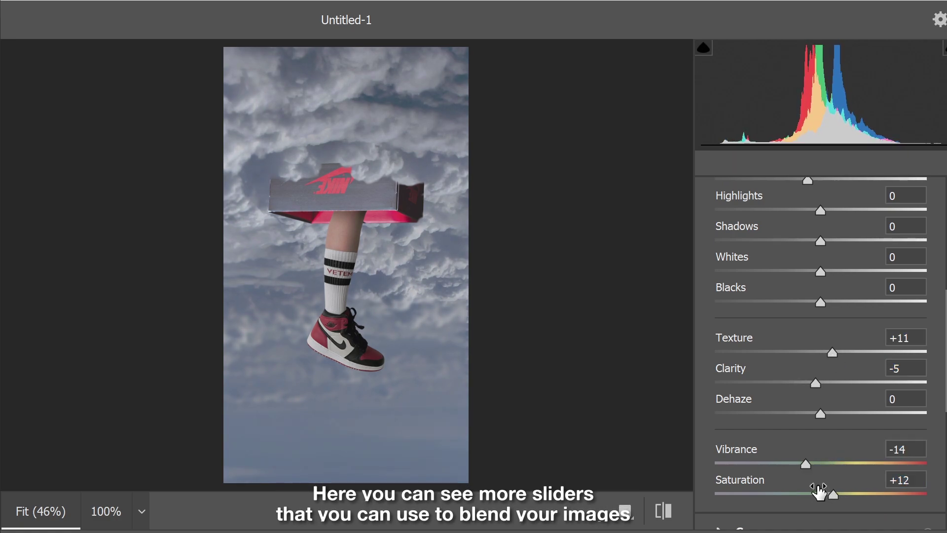
left_click(444, 429)
left_click_drag(445, 429, 476, 249)
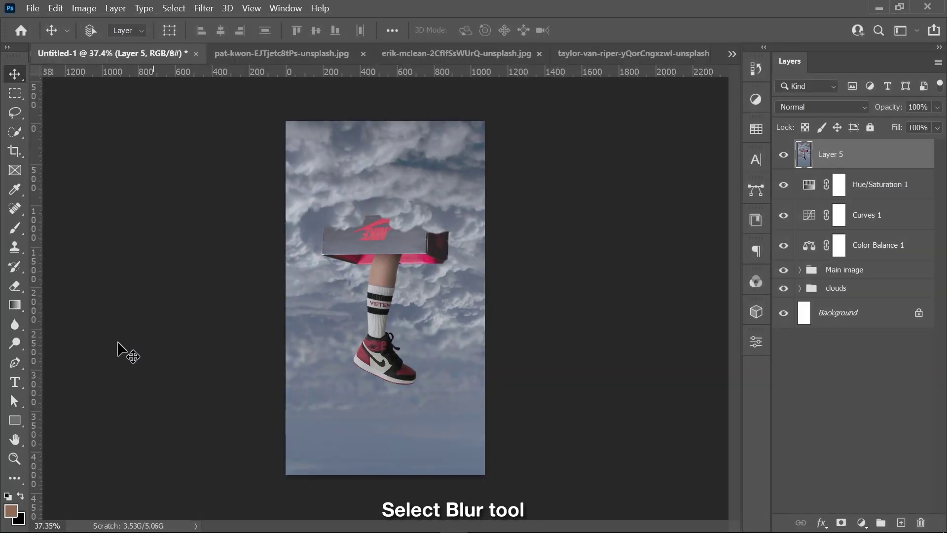
Switch to the Blur tool at 50% strength and soften the edges of the box and leg on Layer 5
left_click(15, 324)
left_click(50, 321)
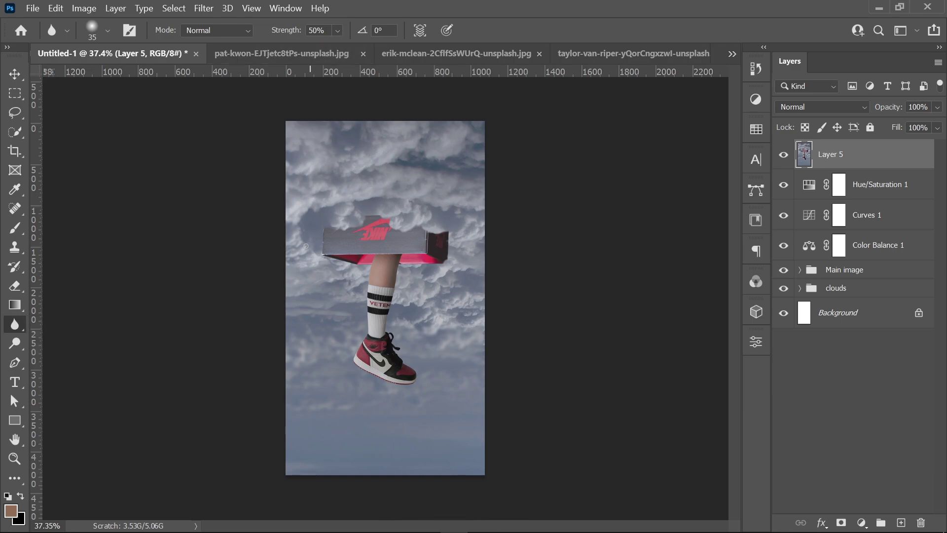
scroll(326, 252, "up", 10)
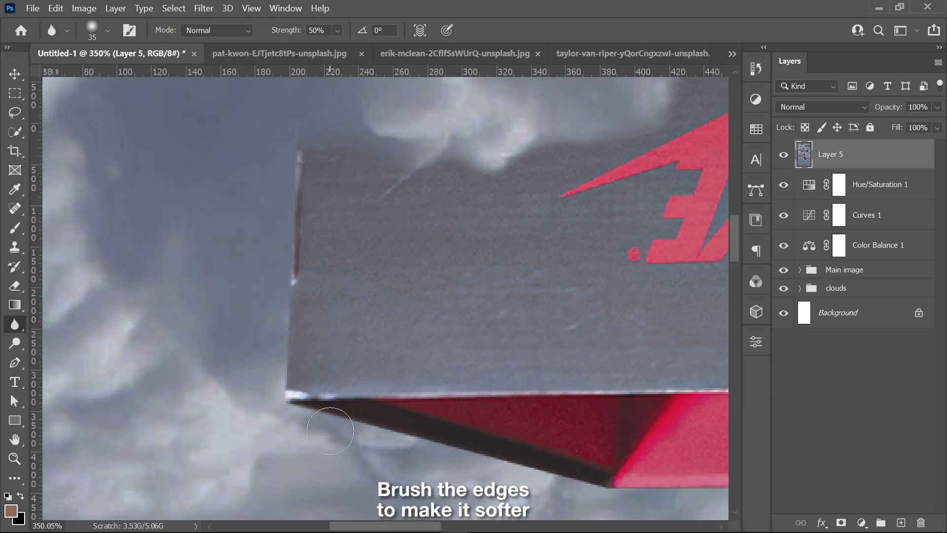
scroll(330, 431, "down", 3)
scroll(325, 388, "right", 4)
scroll(591, 409, "down", 8)
scroll(554, 204, "right", 2)
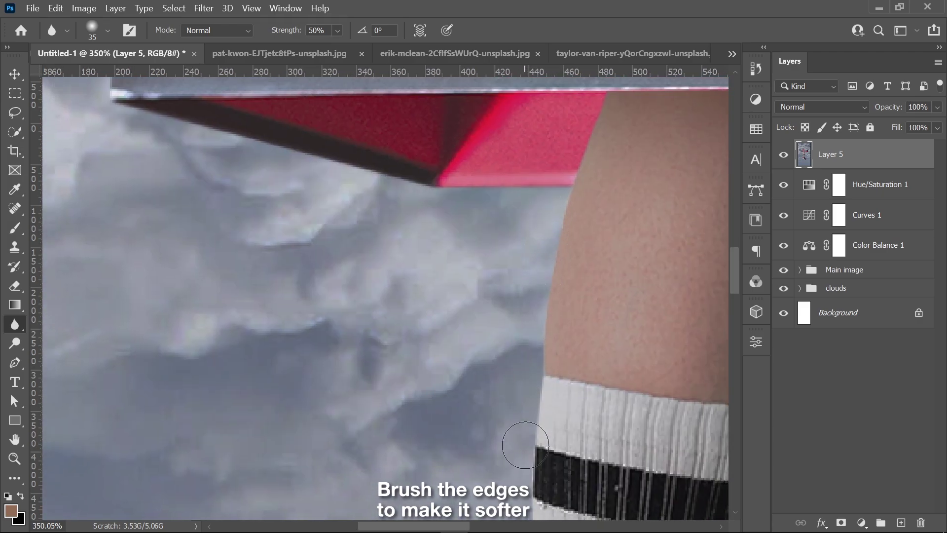
scroll(483, 322, "down", 7)
scroll(397, 200, "down", 9)
scroll(397, 200, "right", 4)
scroll(370, 282, "down", 5)
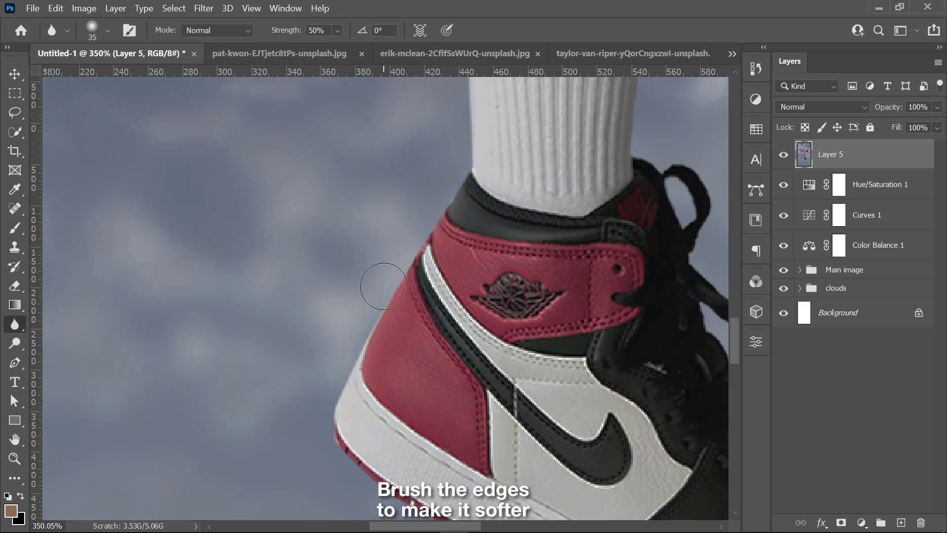
scroll(217, 206, "down", 5)
scroll(217, 206, "right", 4)
Finish blurring the sock and sneaker edges, fit the whole image on screen, and select the Move tool
scroll(524, 413, "up", 2)
scroll(525, 413, "right", 5)
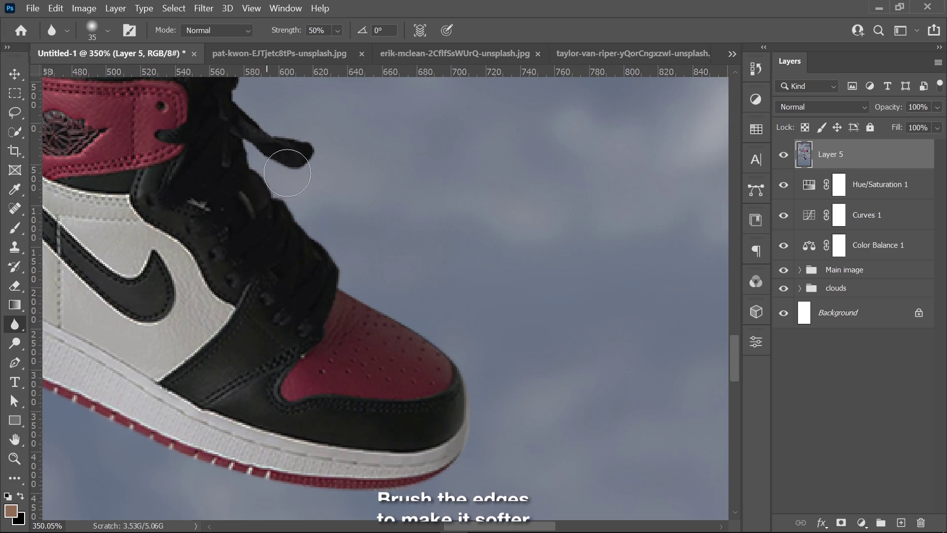
scroll(494, 445, "up", 5)
scroll(382, 337, "up", 5)
scroll(381, 337, "left", 2)
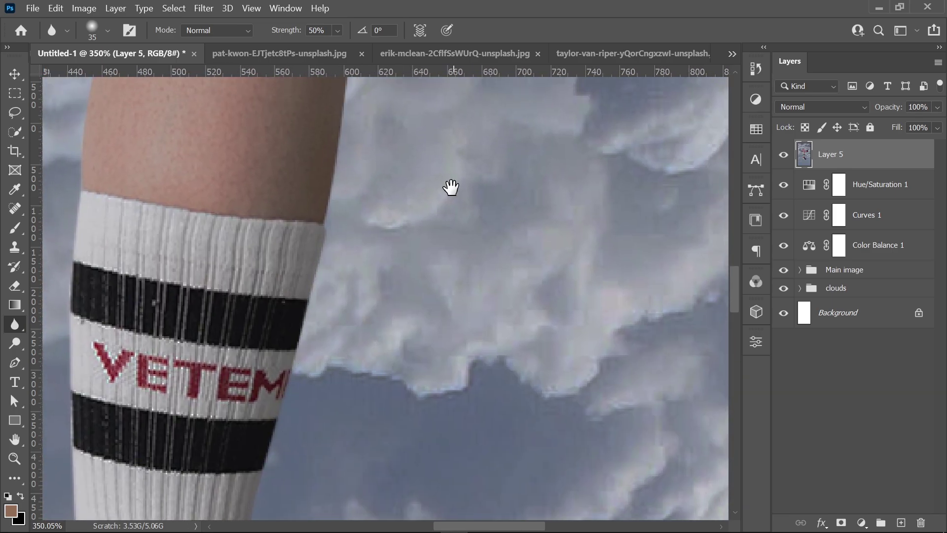
scroll(451, 186, "down", 5)
scroll(450, 186, "right", 3)
scroll(488, 430, "up", 3)
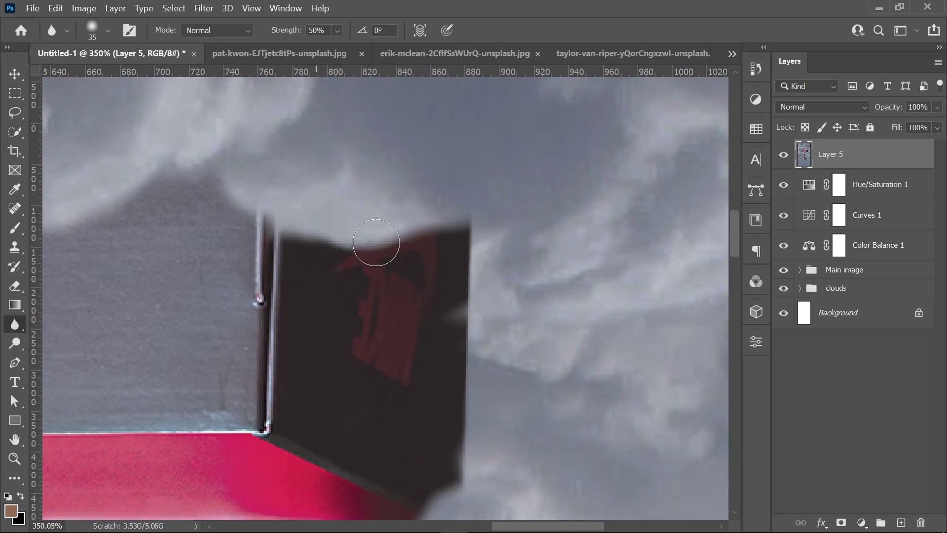
scroll(376, 242, "left", 3)
scroll(306, 296, "up", 2)
scroll(222, 313, "left", 3)
scroll(229, 476, "left", 2)
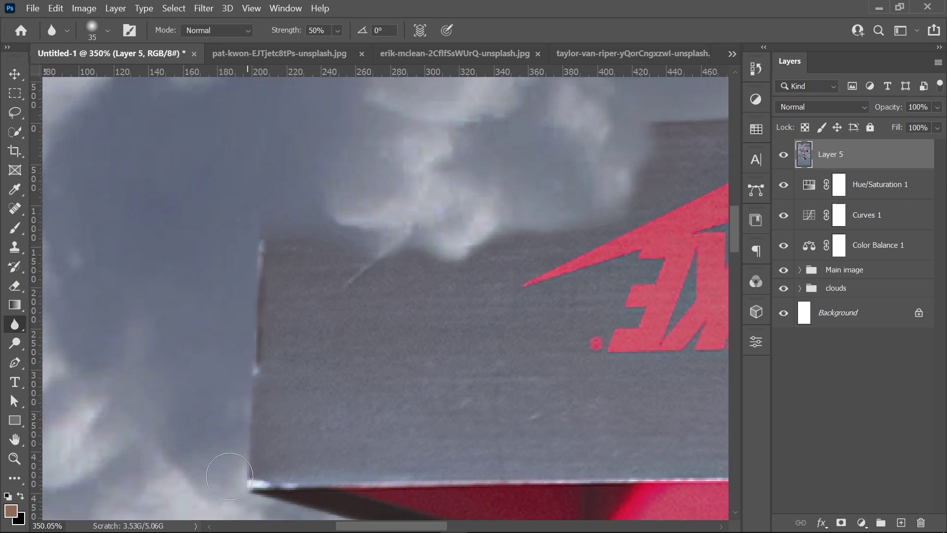
key("ctrl+0")
key("v")
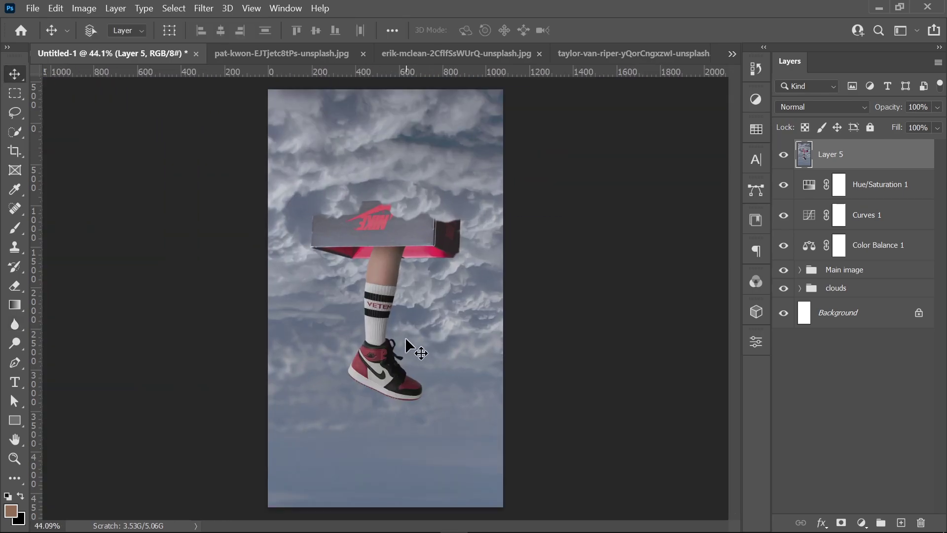